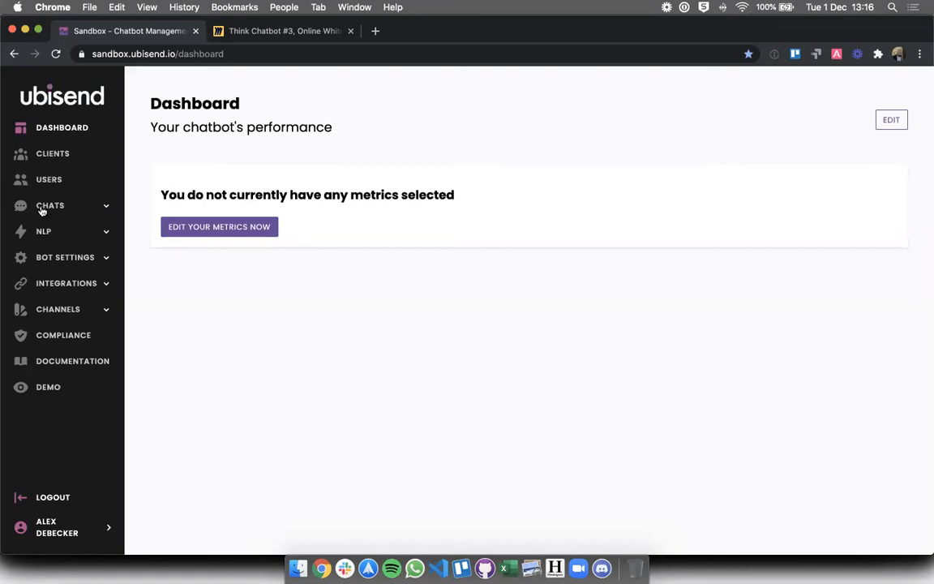
Open the NLP FAQs page listing the three expense-related FAQs
click(41, 232)
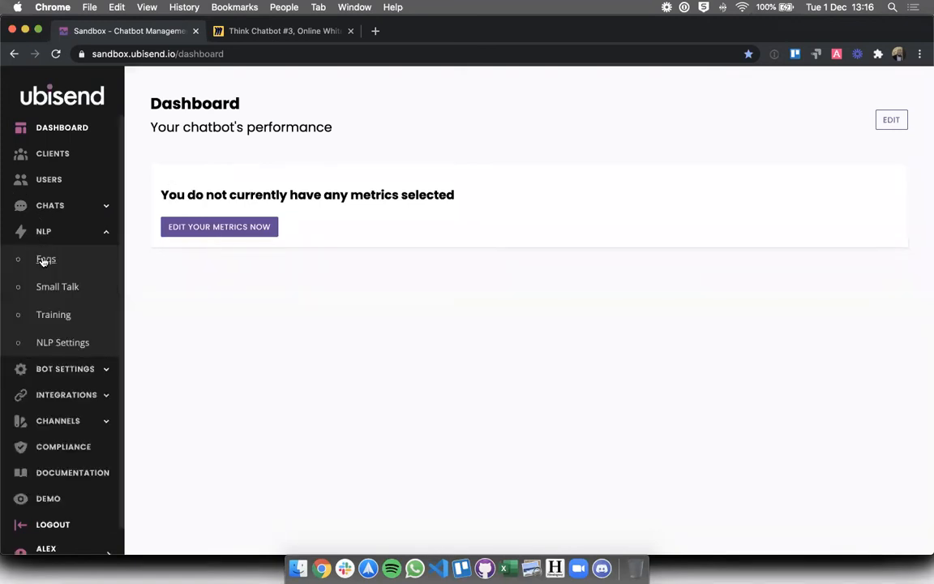
click(49, 255)
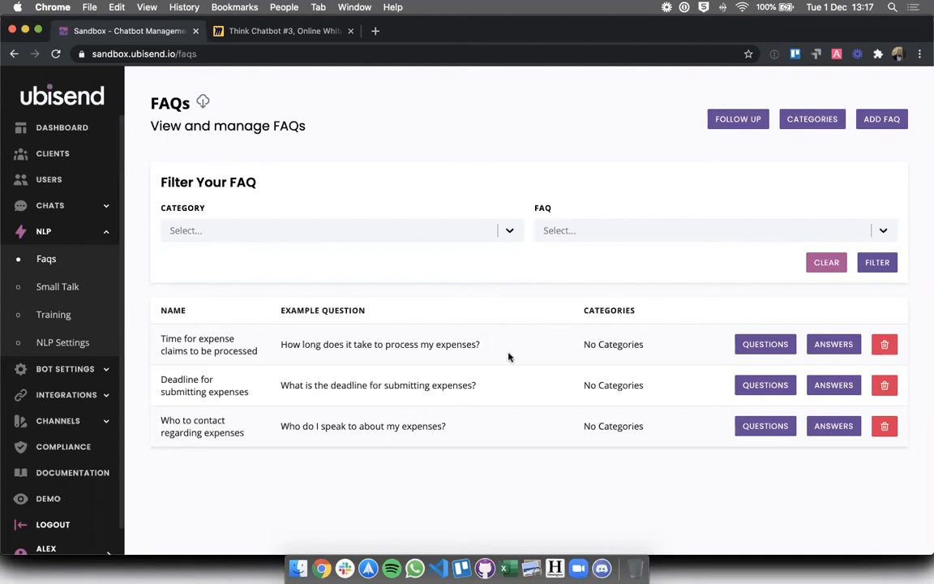
Review the processing-time FAQ's single Standard answer
click(819, 346)
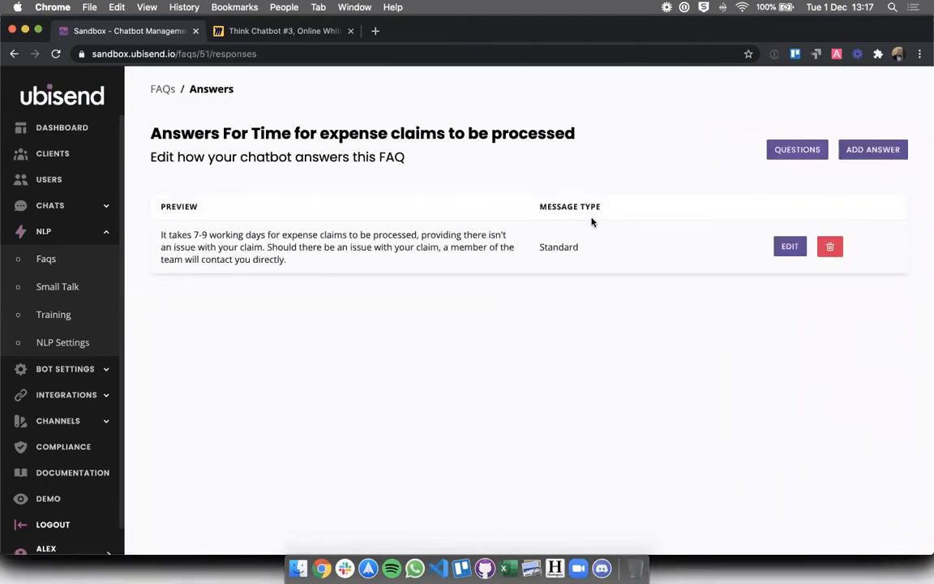
click(163, 91)
triple_click(362, 344)
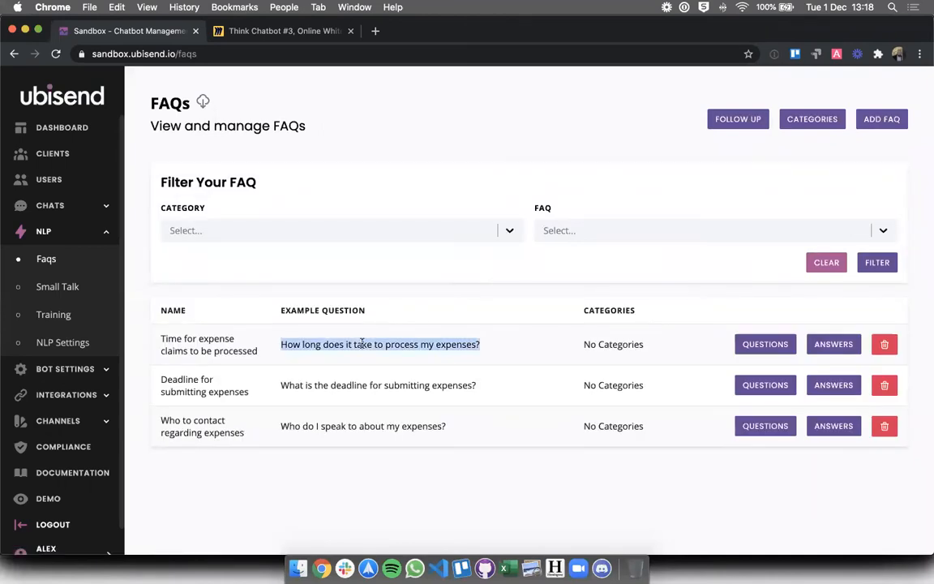
click(344, 344)
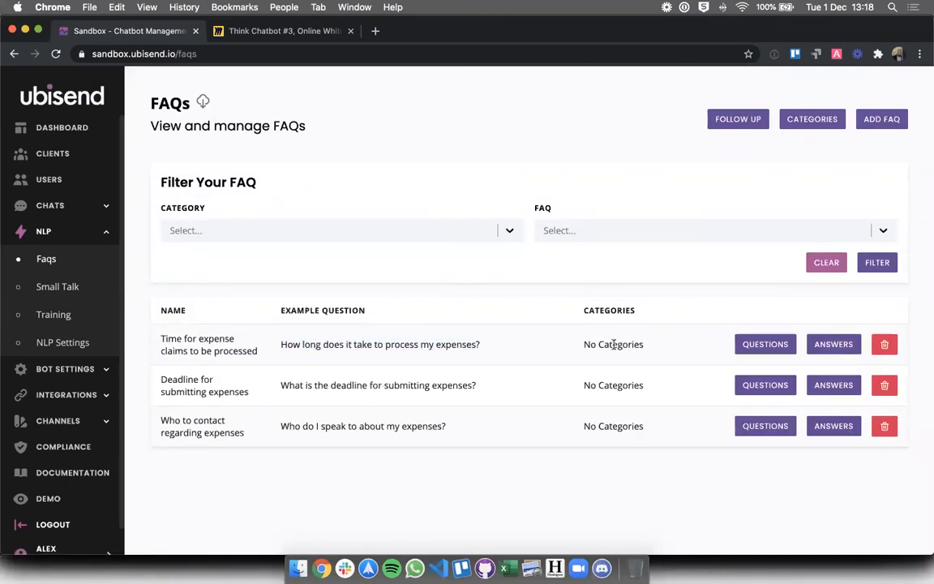
click(830, 352)
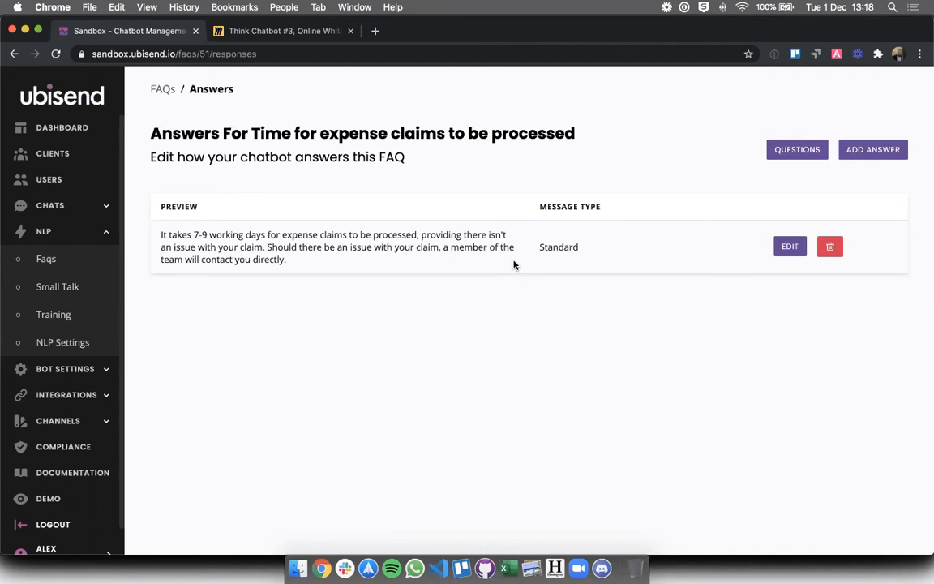
double_click(568, 247)
click(574, 298)
Copy the processing-time FAQ's example question from the FAQs list
click(42, 261)
triple_click(354, 342)
key(ctrl+c)
click(354, 342)
Ask the demo chatbot the expense processing question, getting the 7-9 working days reply
click(48, 498)
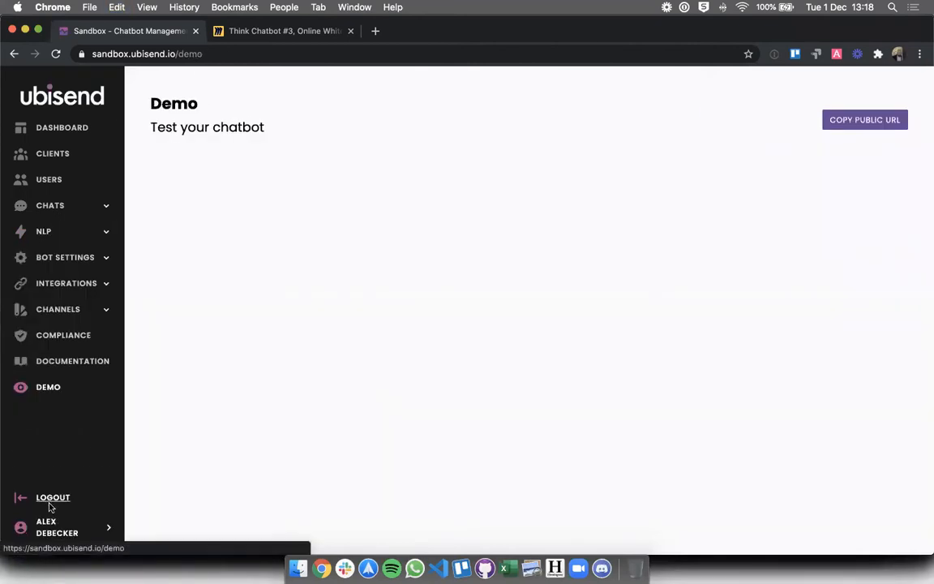
click(508, 477)
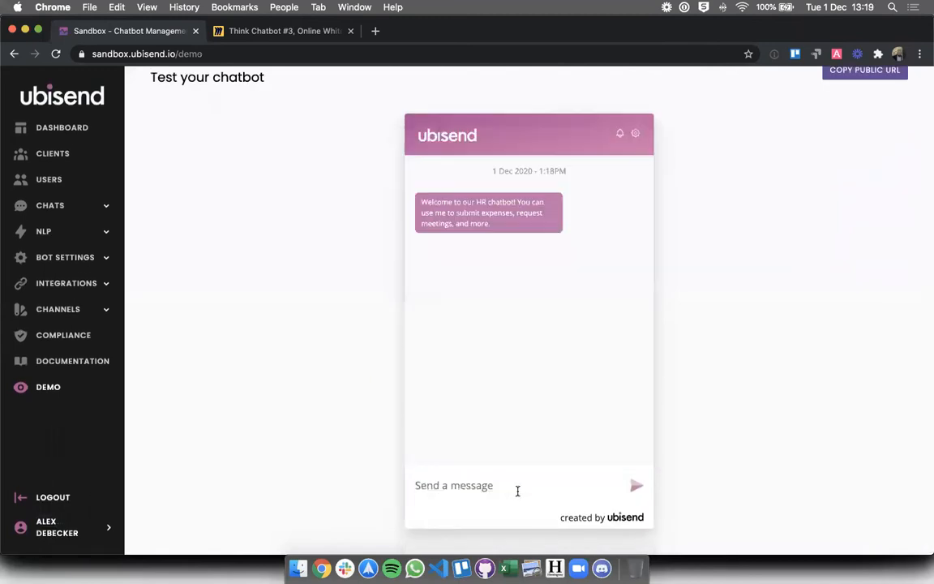
key(ctrl+v)
key(Return)
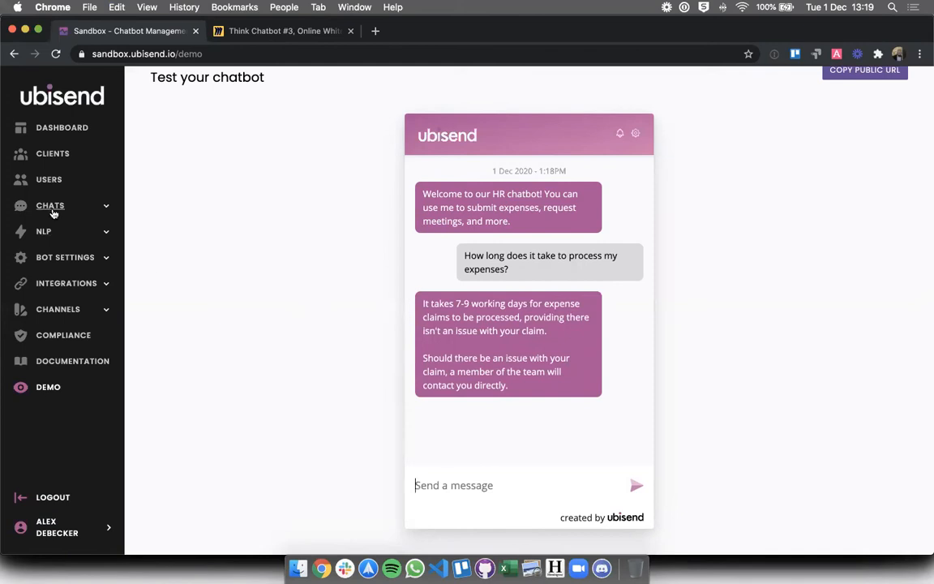
click(67, 240)
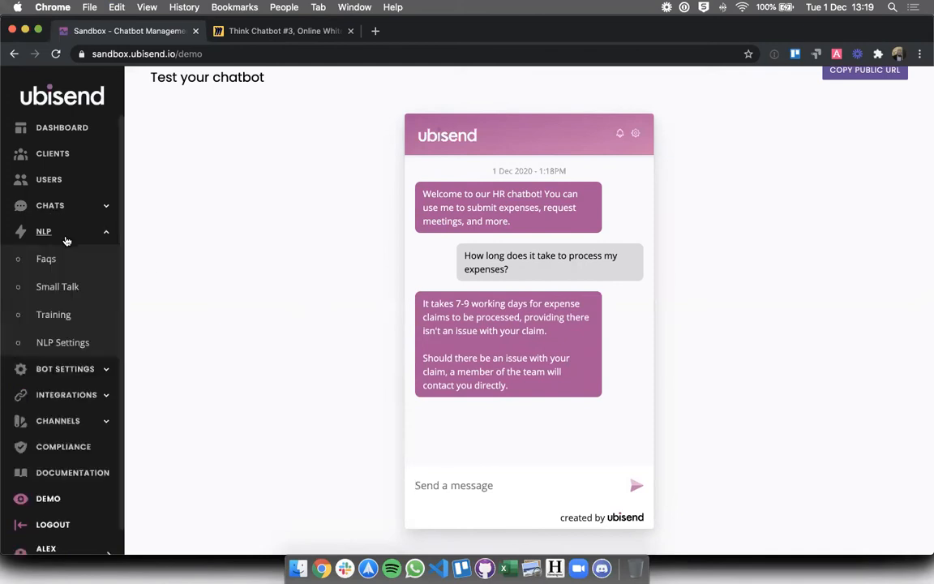
click(44, 261)
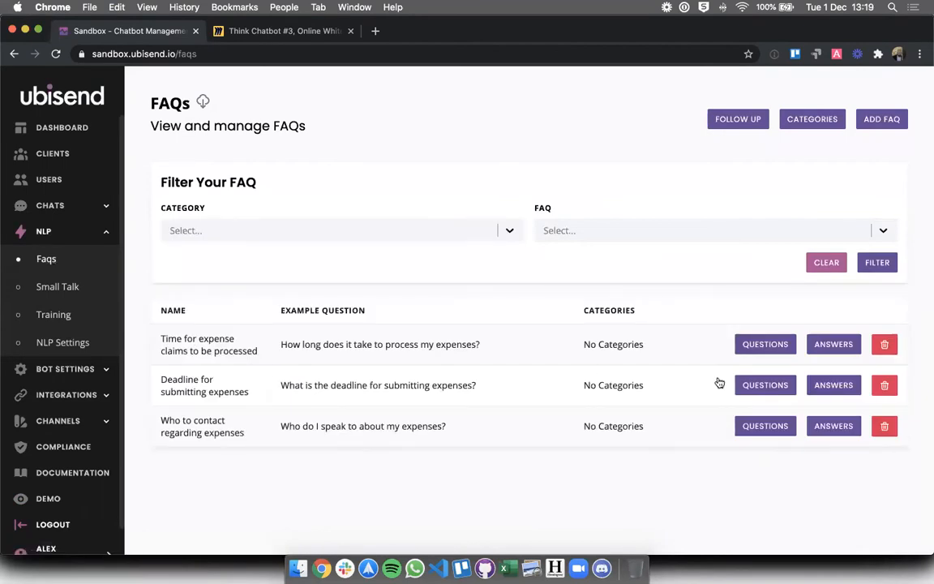
Reword the processing-time answer to 'approved, assuming no issues, by the 6th of the next month' and save
click(832, 344)
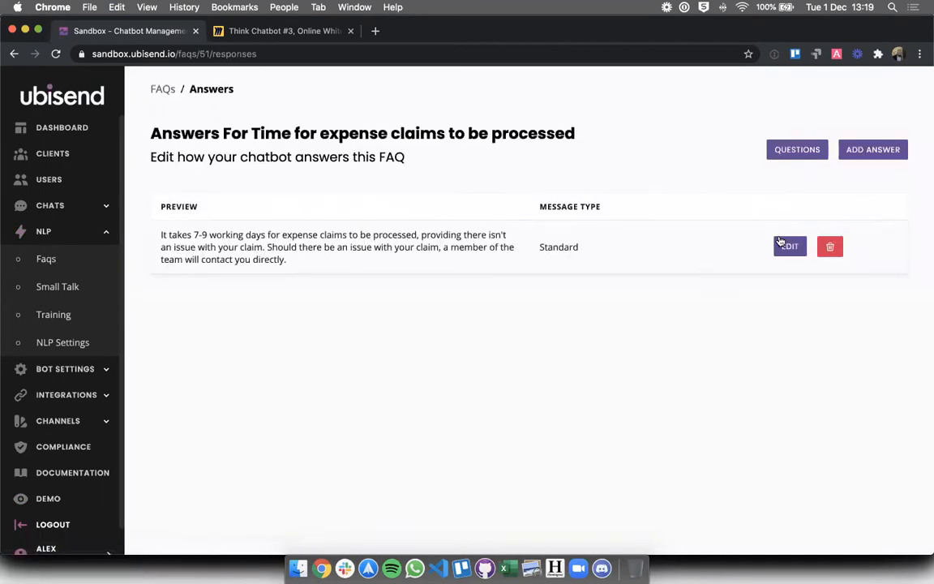
click(777, 245)
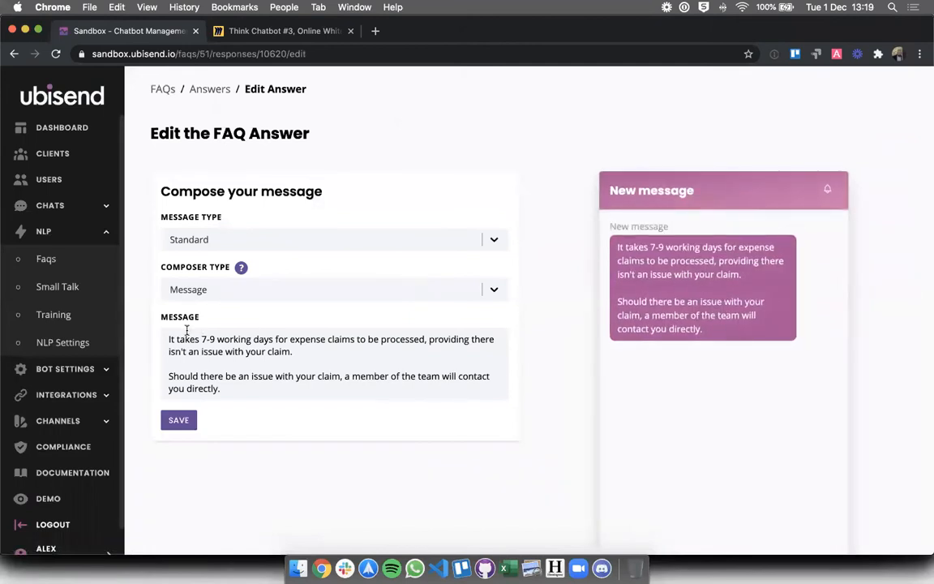
drag(176, 339, 272, 341)
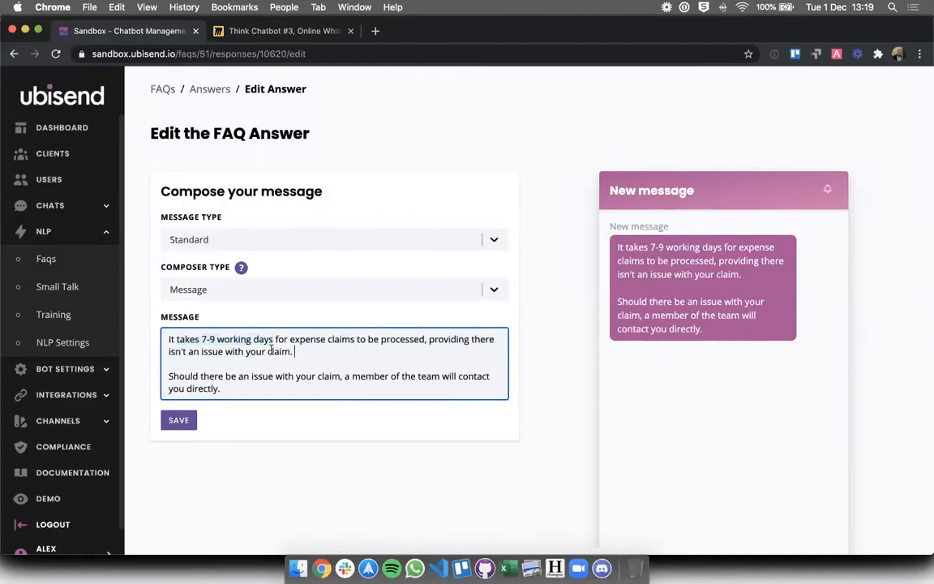
drag(294, 352, 170, 340)
text(You)
key(BackSpace)
key(BackSpace)
key(BackSpace)
text(Your expens)
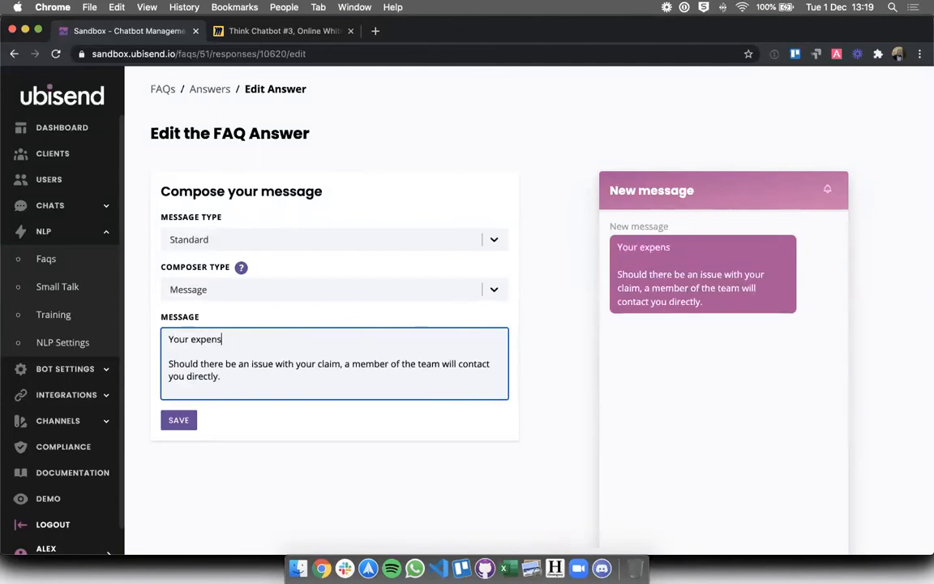
text(e claim will )
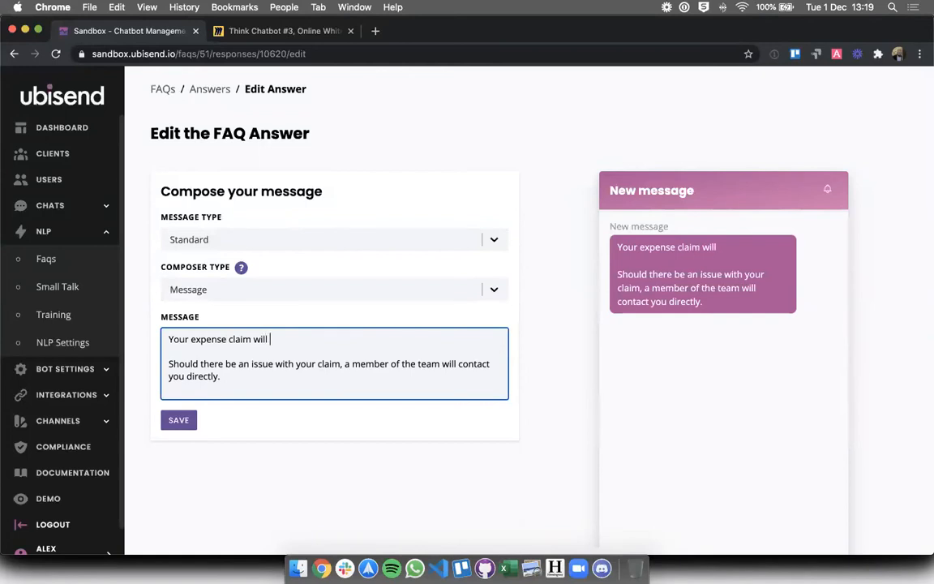
text(be approved,)
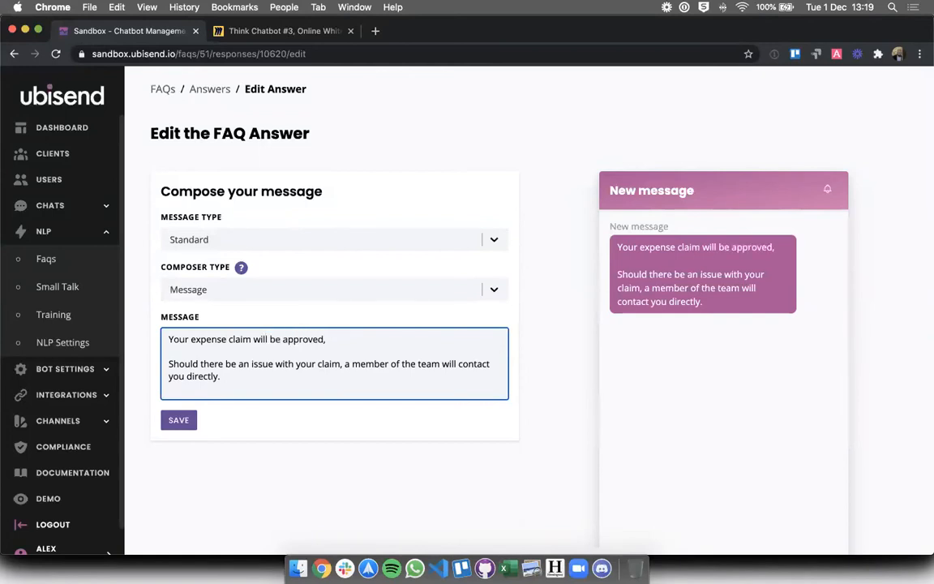
text( assuming no issue)
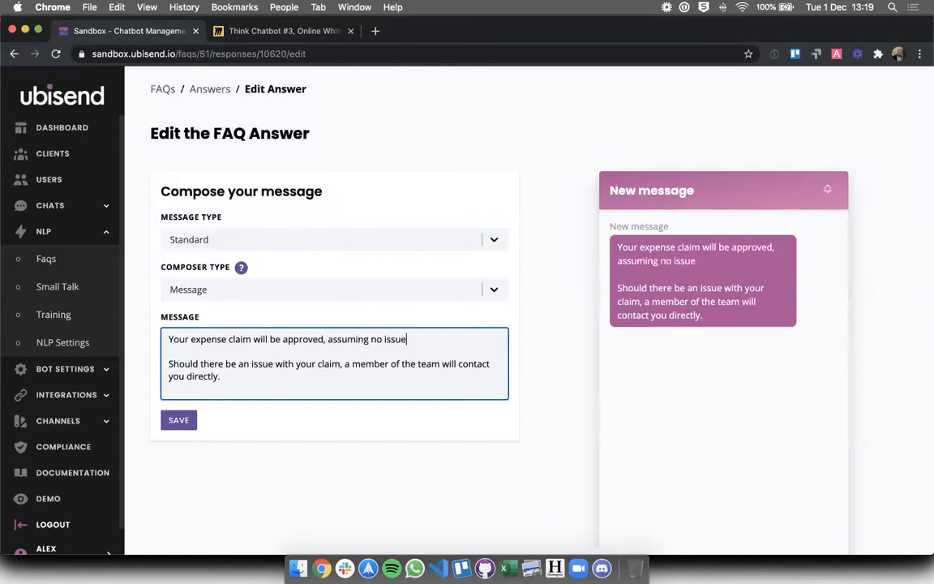
text(s, by the)
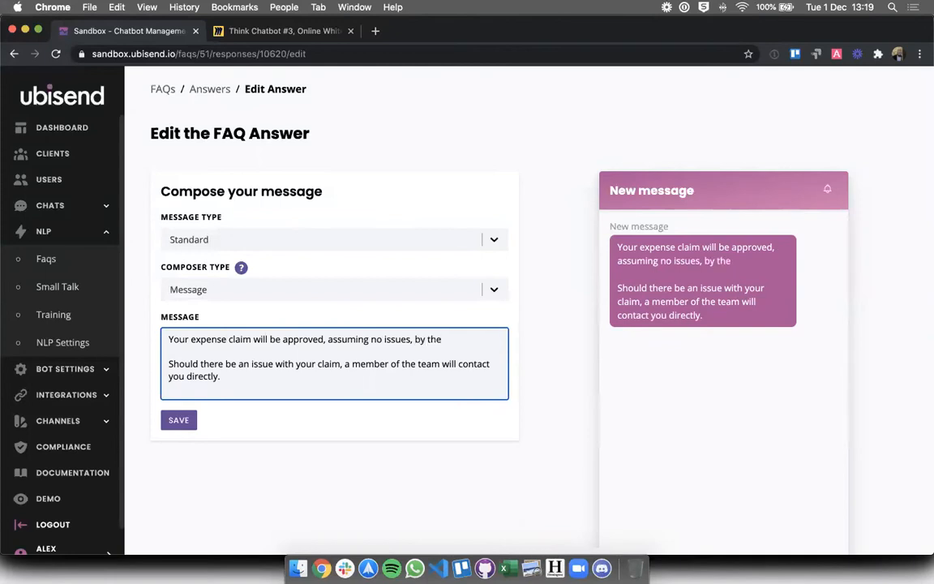
text( 6th of the next month.)
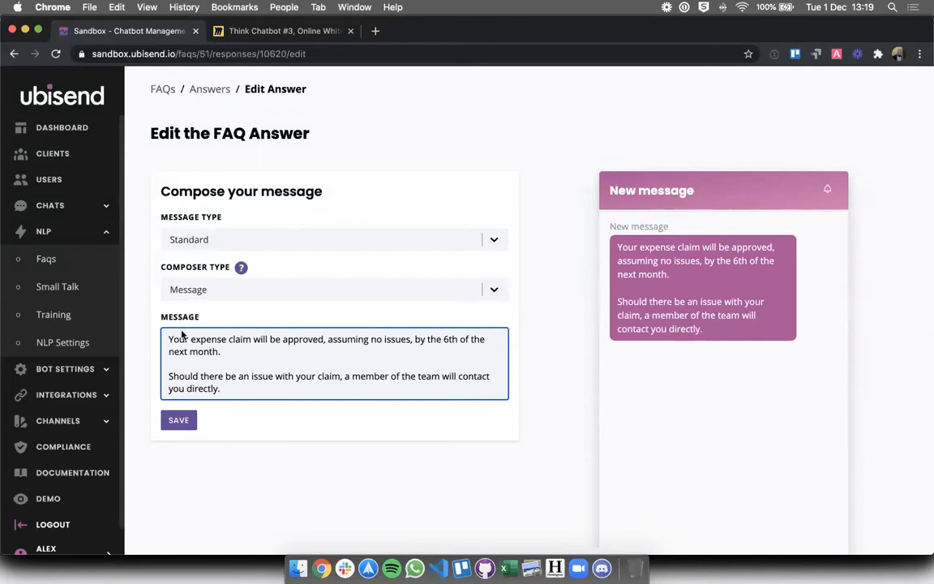
click(335, 439)
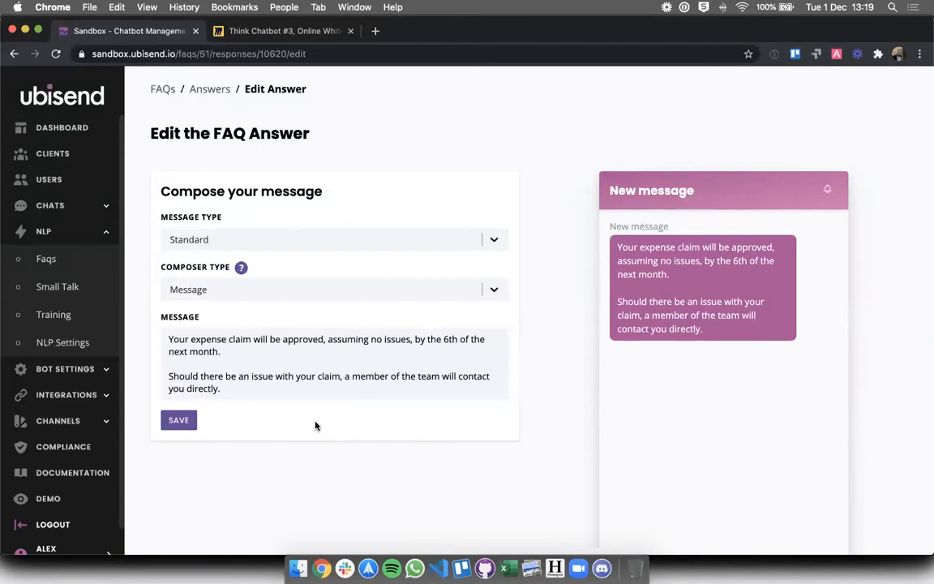
click(179, 421)
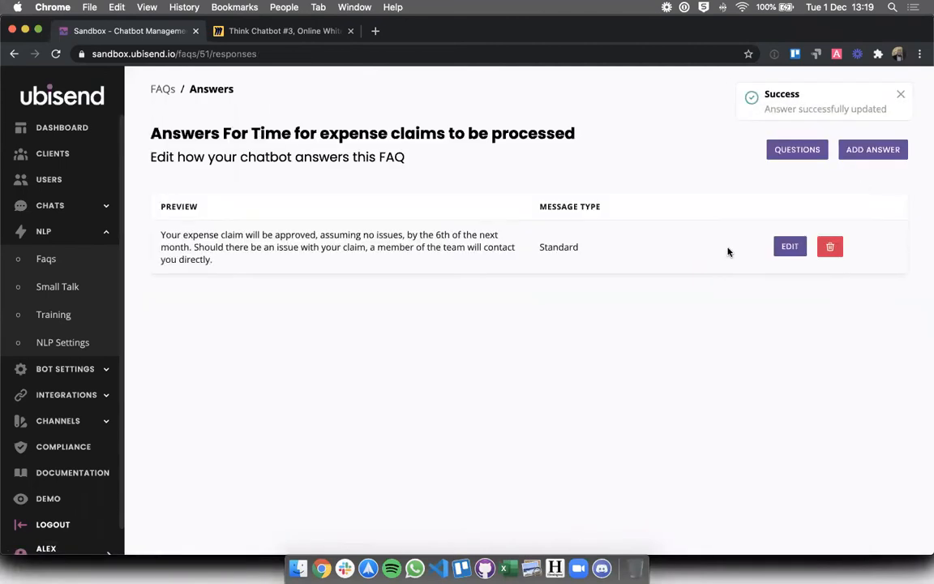
Retest the expense processing question in the demo chat, now answered with approval by the 6th
click(48, 499)
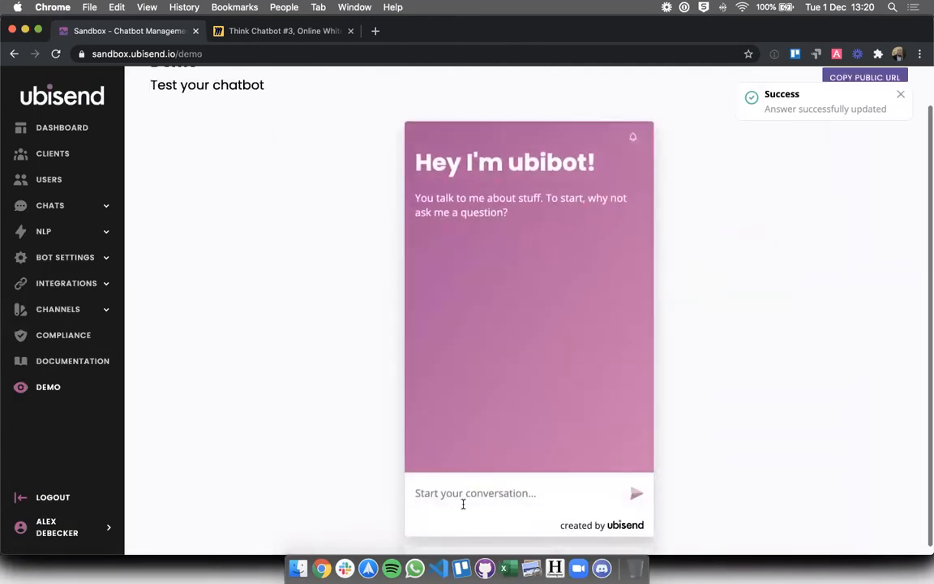
click(463, 496)
key(super+v)
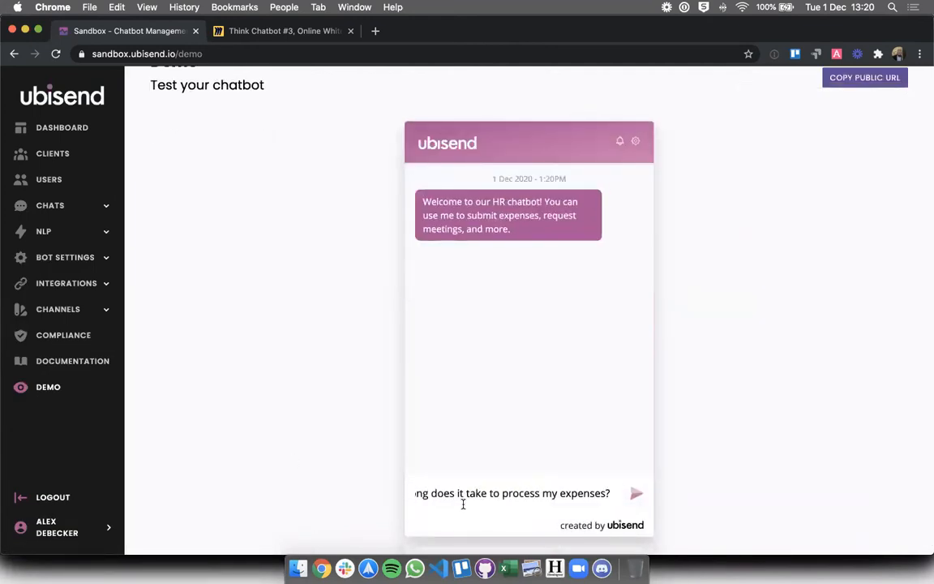
key(Return)
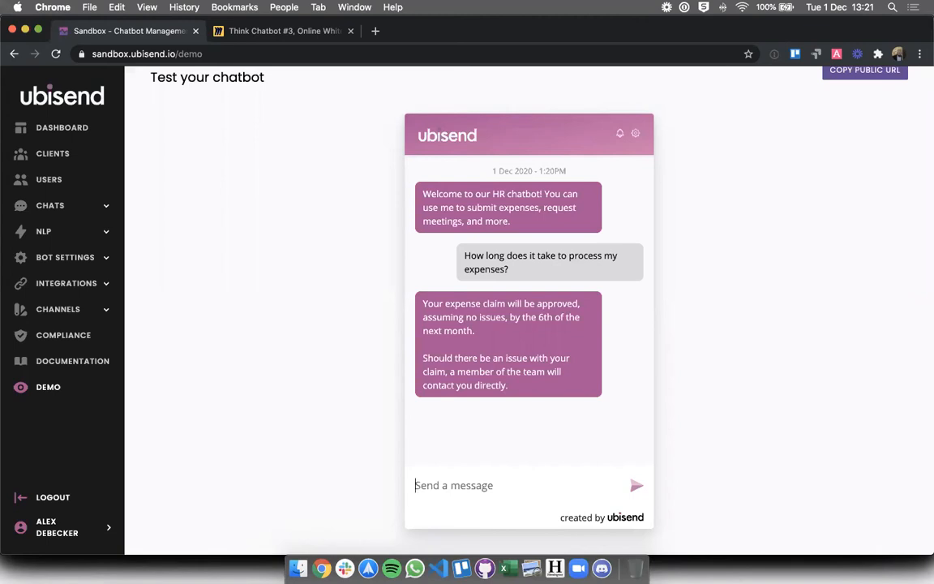
Assign the processing-time FAQ to a newly created Expenses category
click(40, 232)
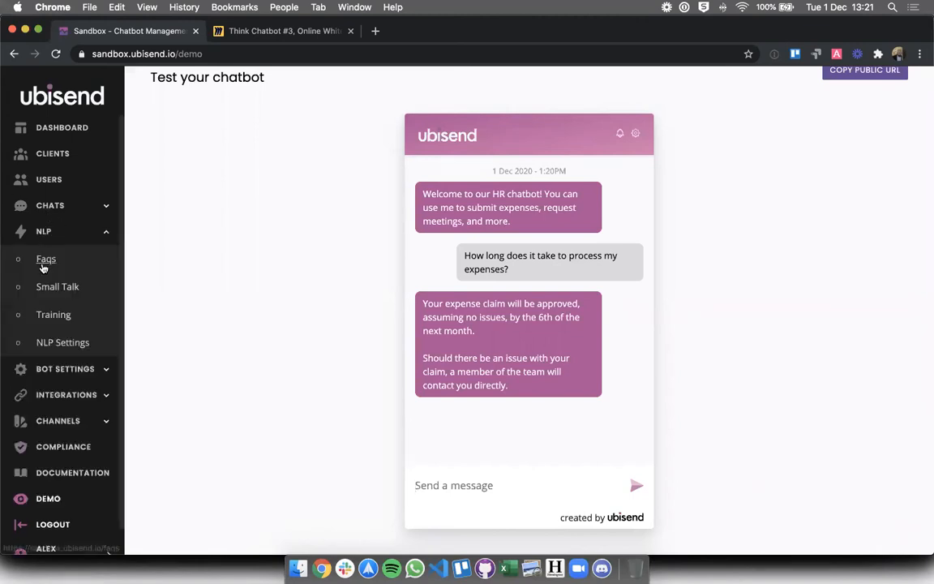
click(44, 261)
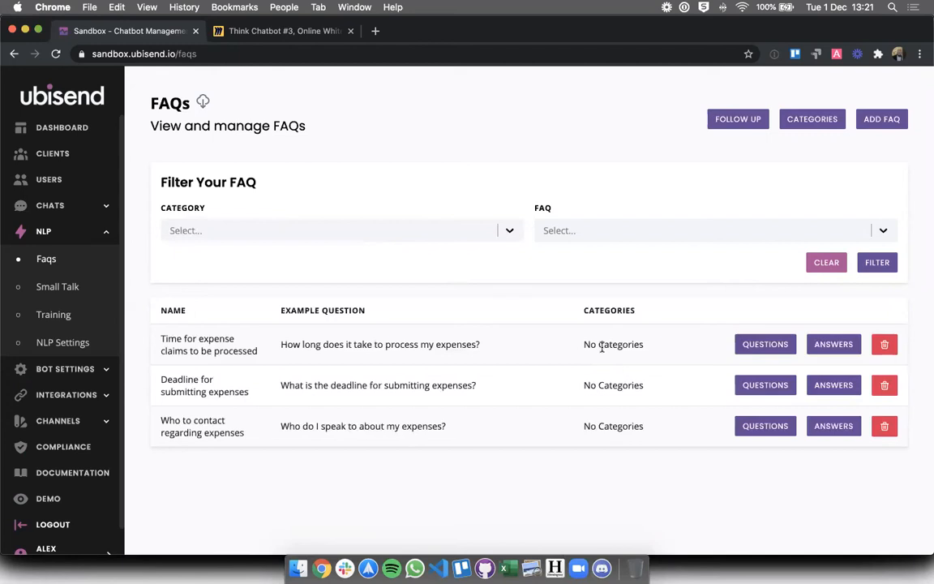
click(765, 346)
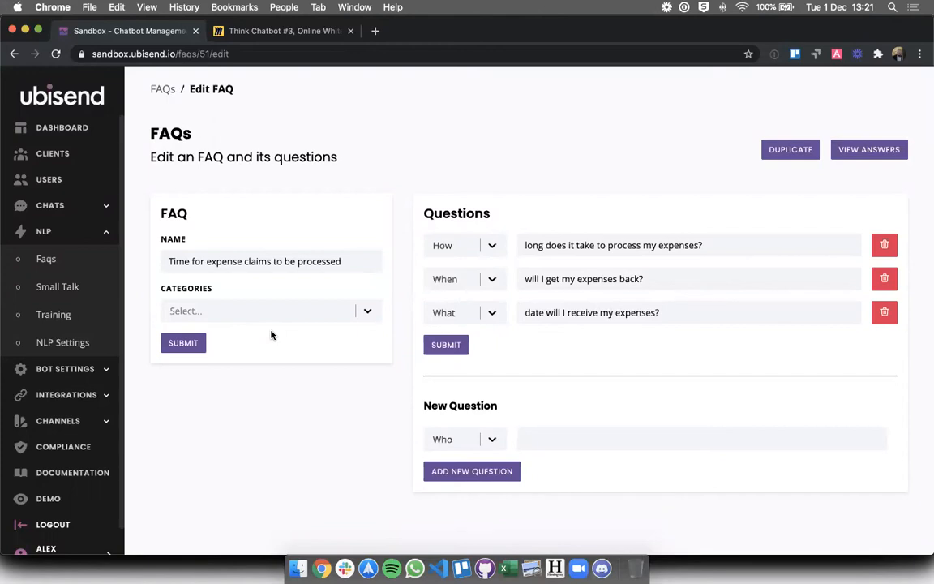
click(215, 306)
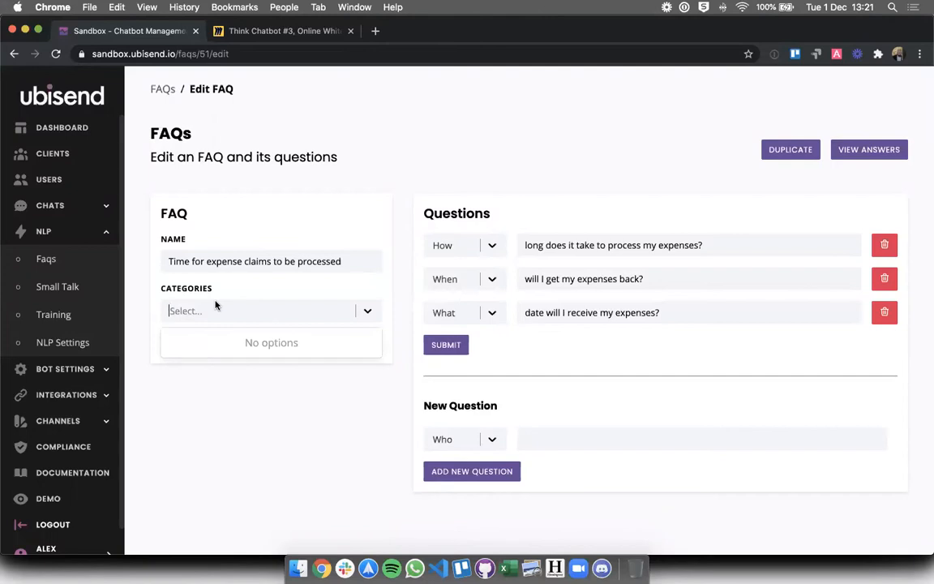
text(Expenses)
key(Return)
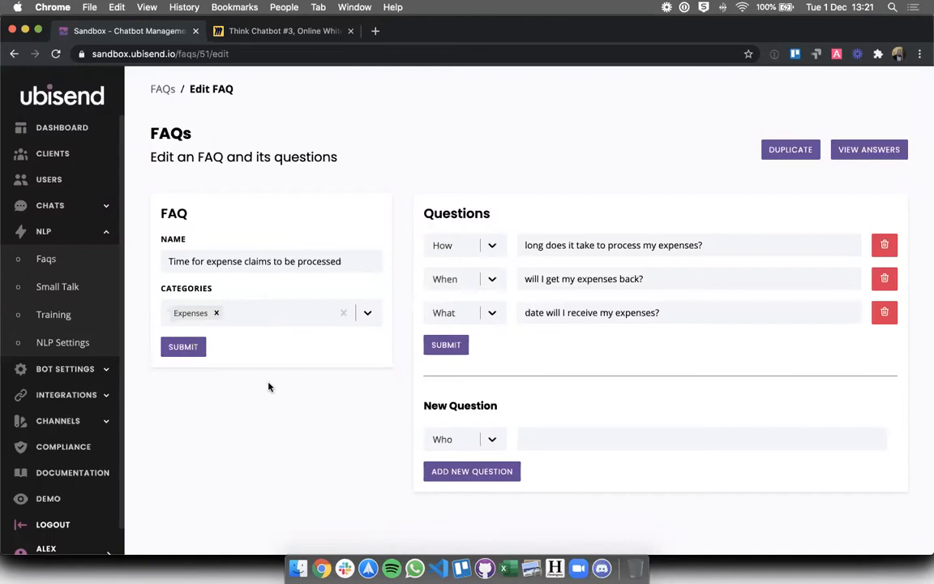
click(46, 258)
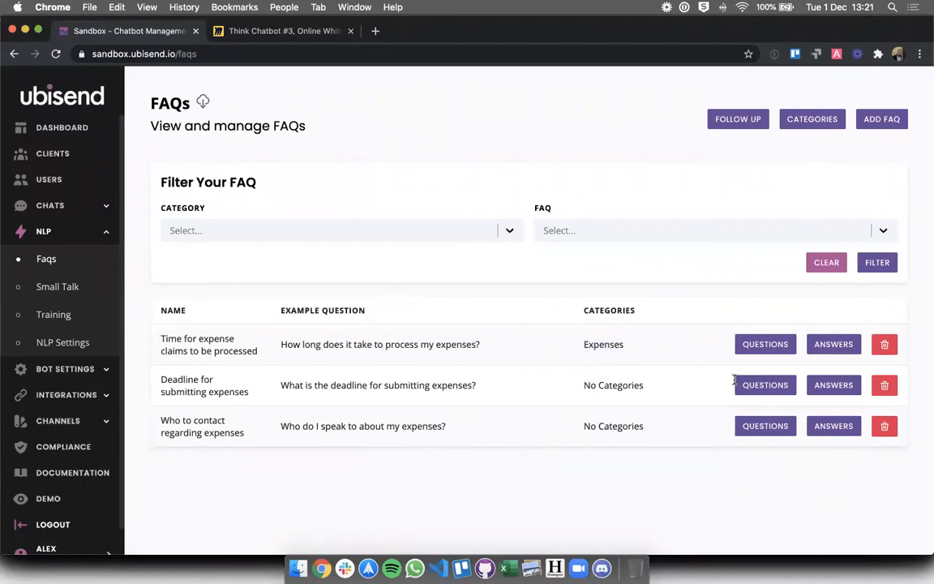
click(309, 232)
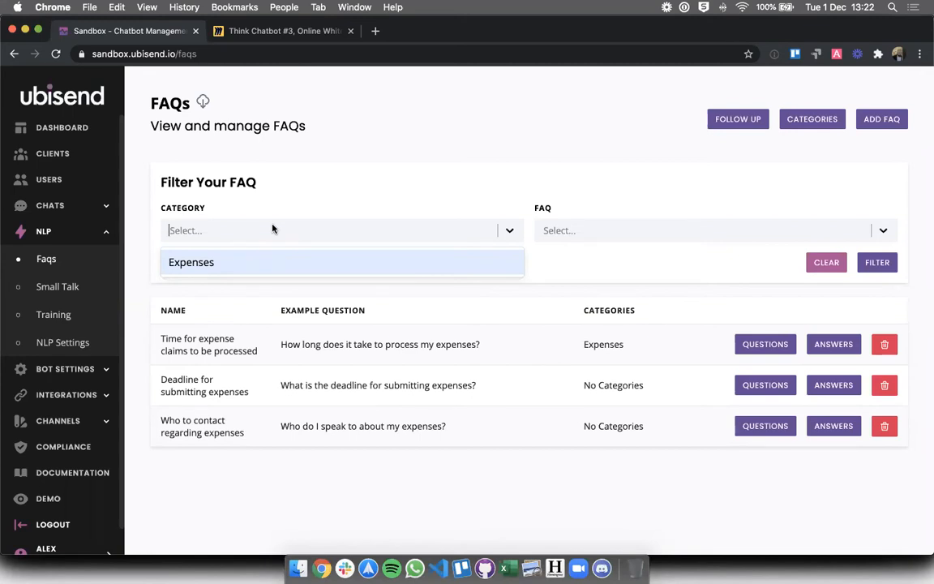
click(401, 359)
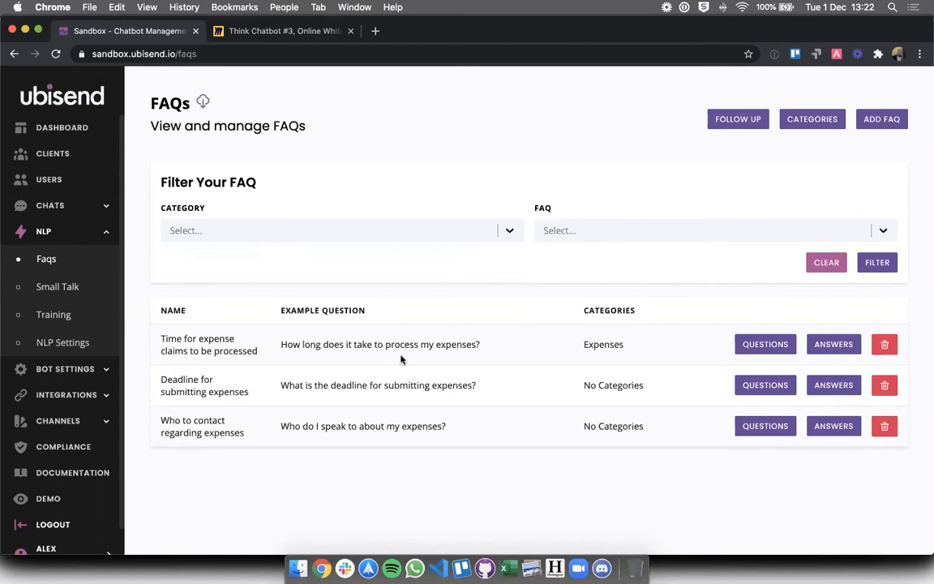
Put the Deadline for submitting expenses and Who to contact FAQs into Expenses too
click(770, 386)
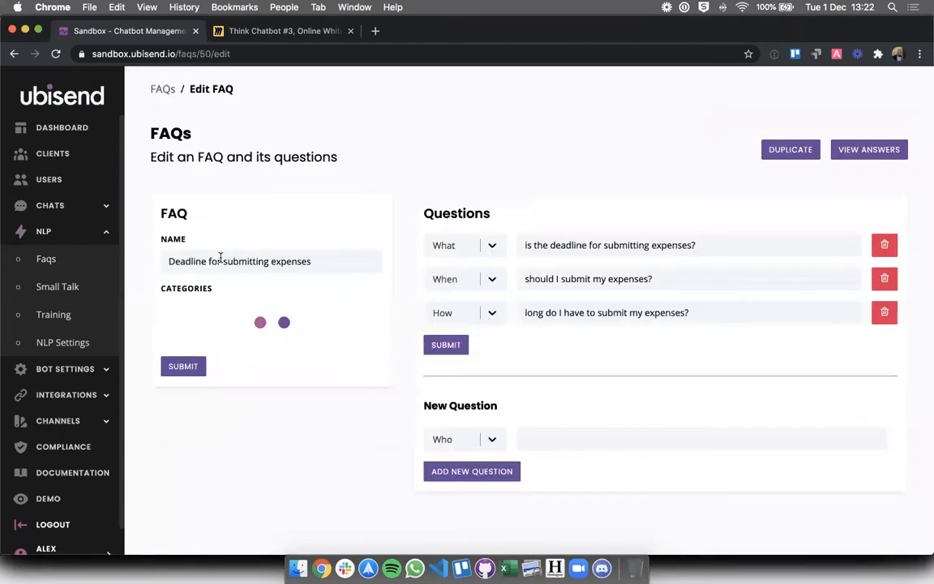
click(189, 309)
click(186, 340)
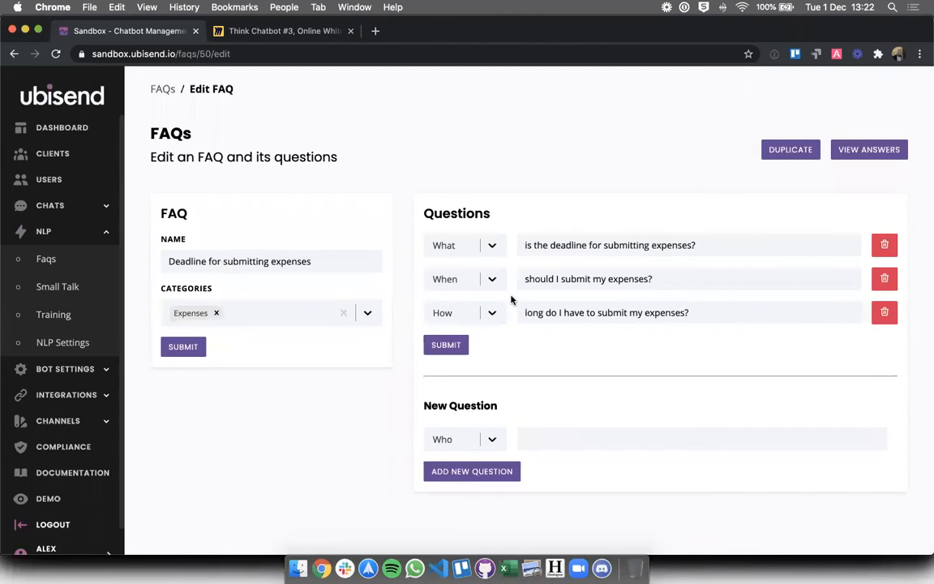
click(160, 89)
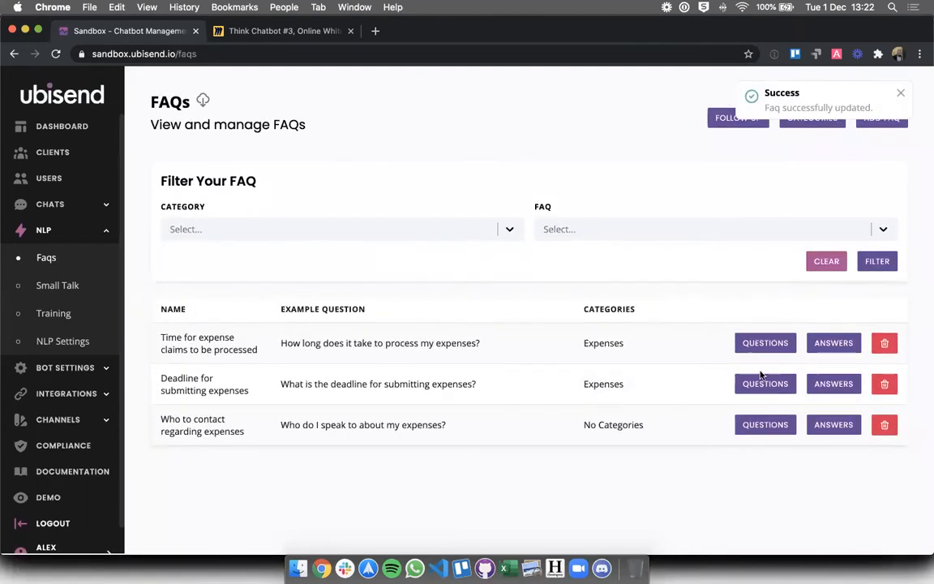
click(766, 427)
click(192, 310)
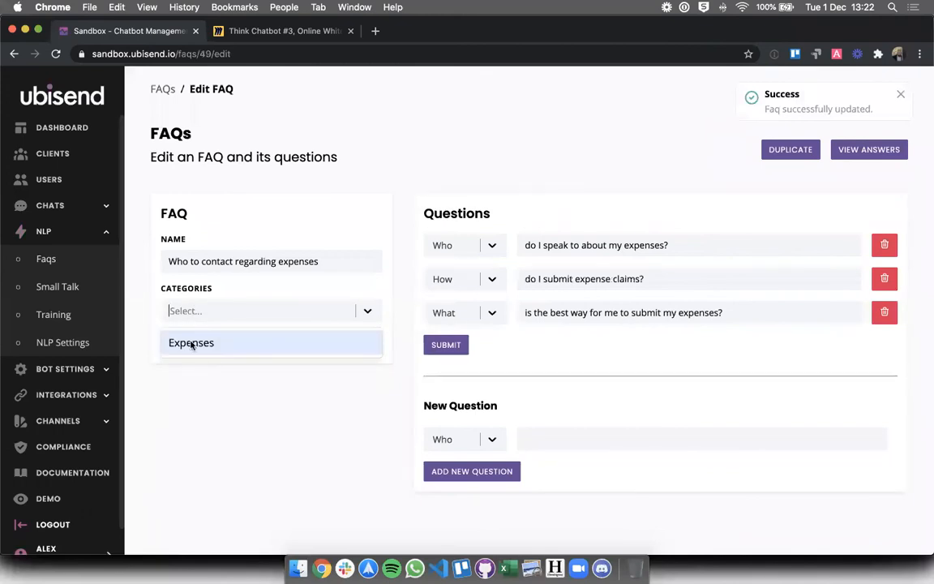
click(192, 342)
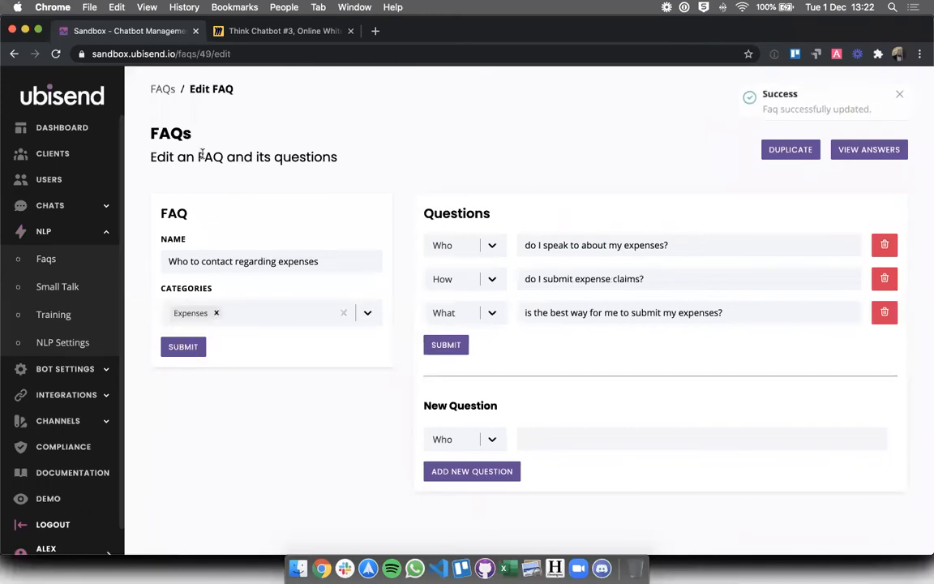
click(161, 88)
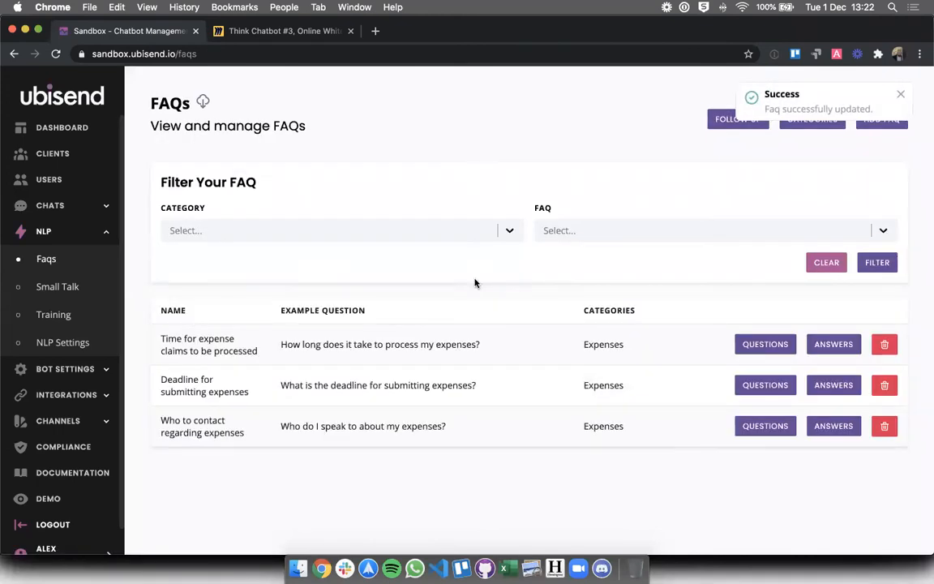
Replace 'last Friday' with '26th' in the deadline answer's first sentence and save
triple_click(456, 382)
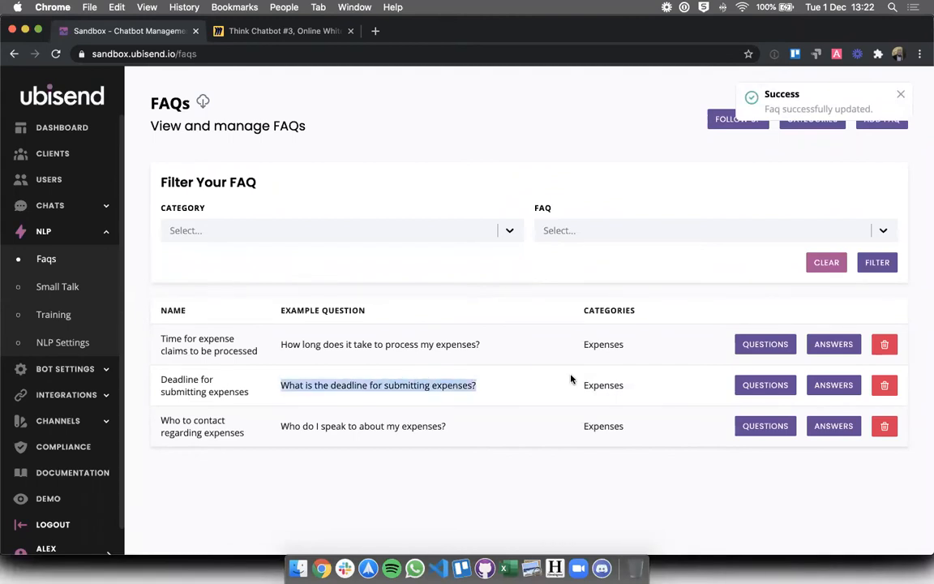
click(831, 388)
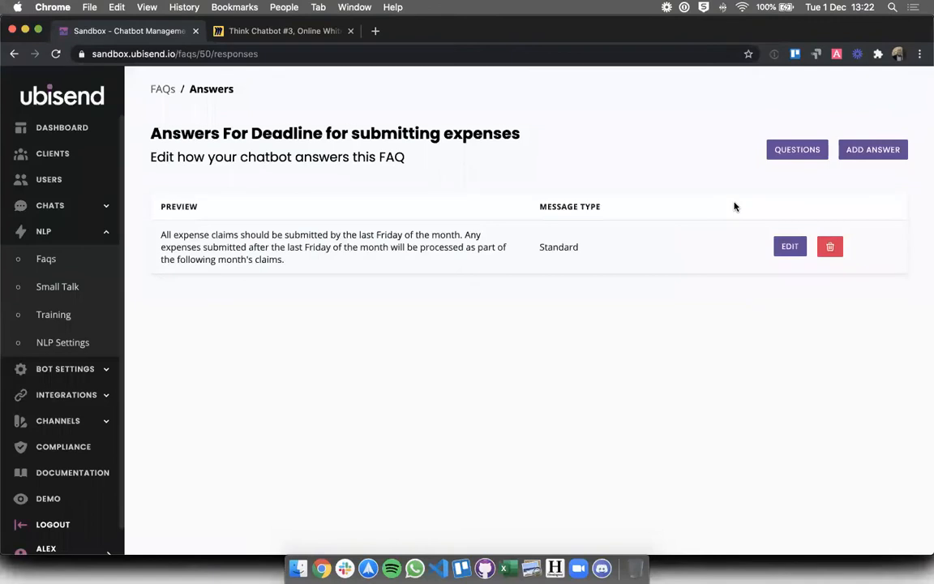
click(783, 249)
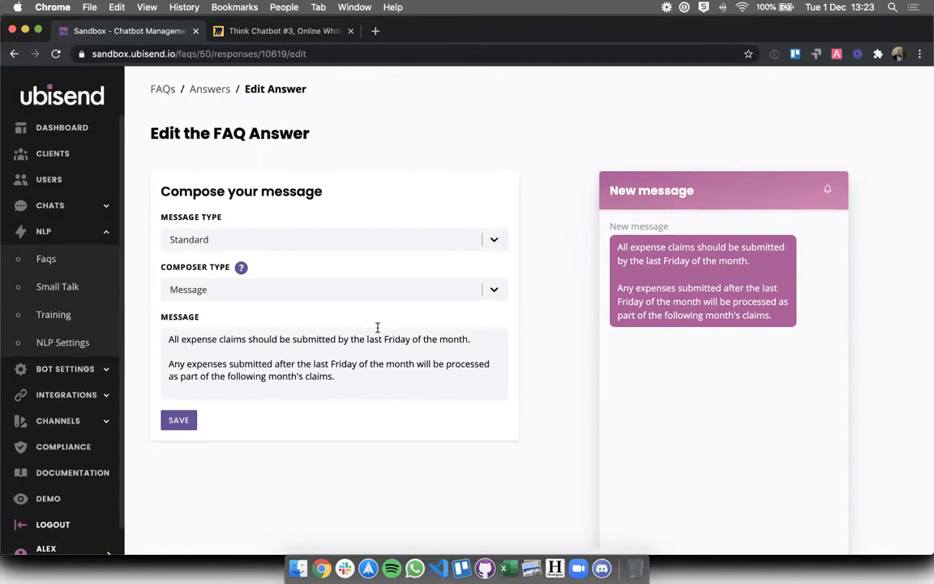
click(367, 339)
drag(471, 341, 412, 342)
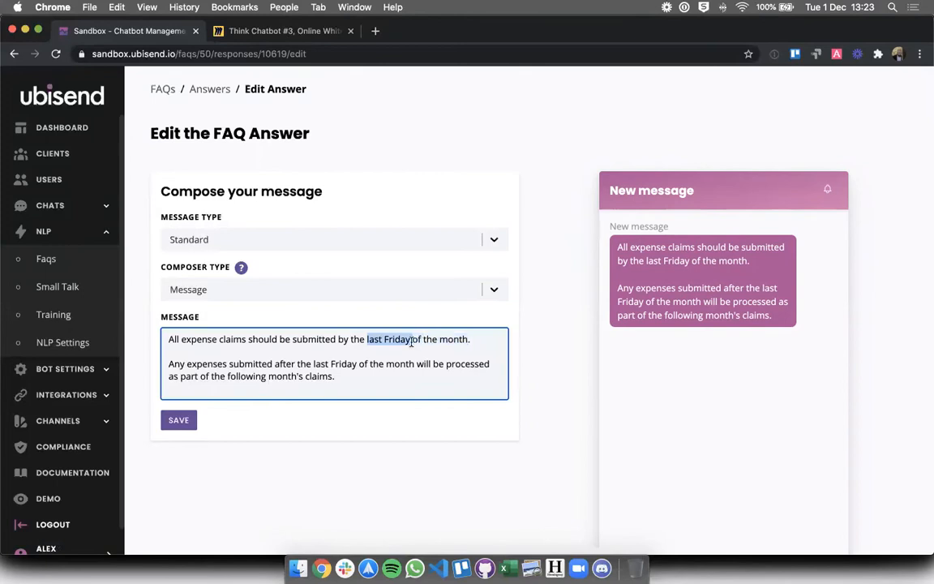
text(26th)
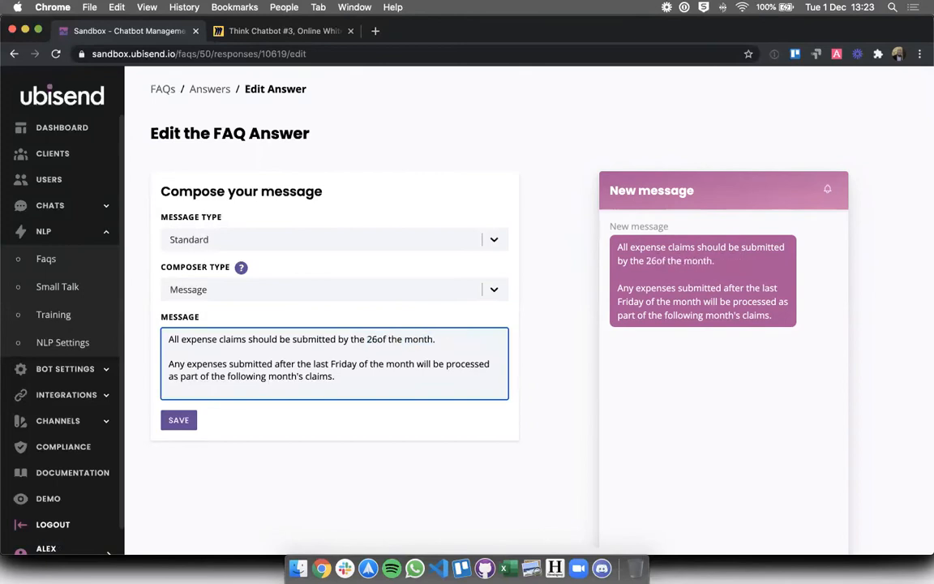
click(311, 435)
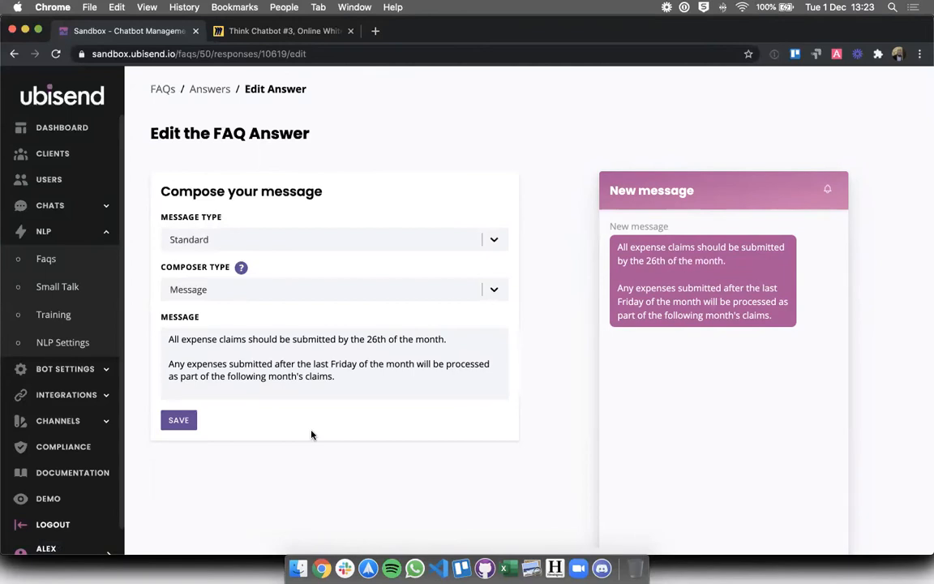
click(179, 421)
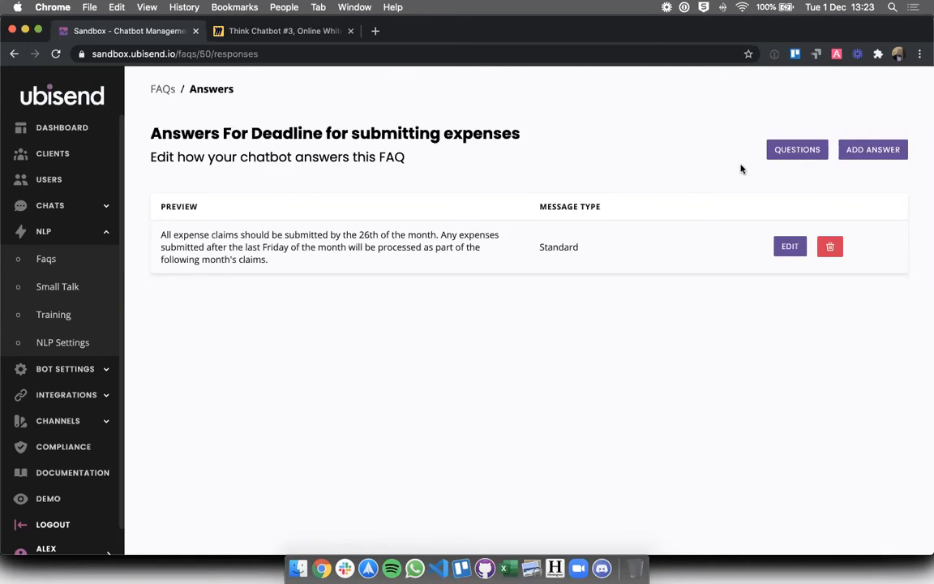
click(777, 152)
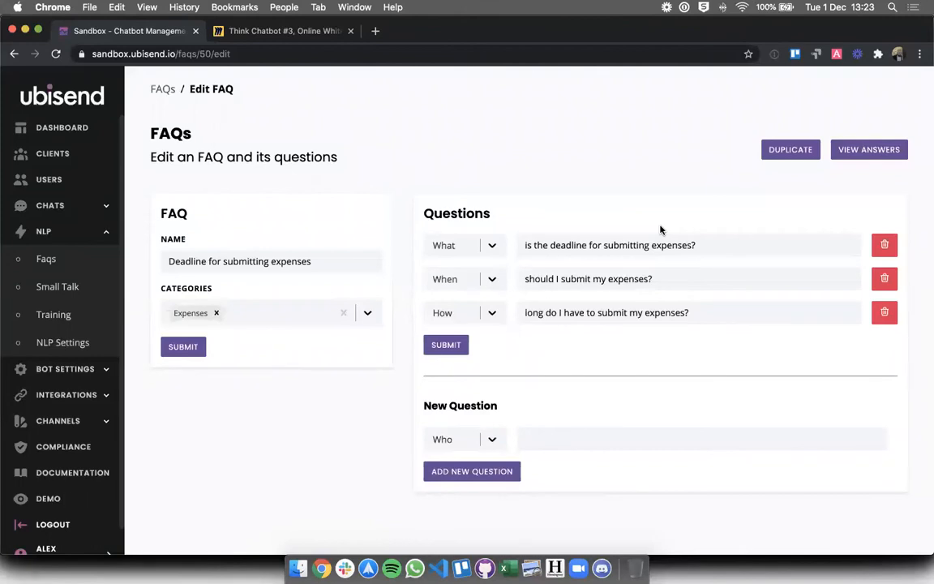
click(458, 440)
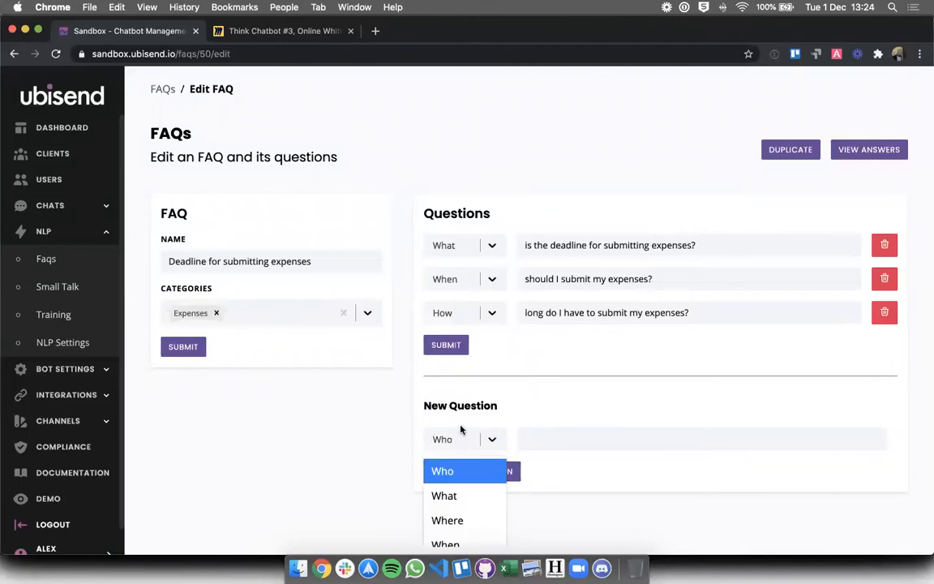
click(461, 430)
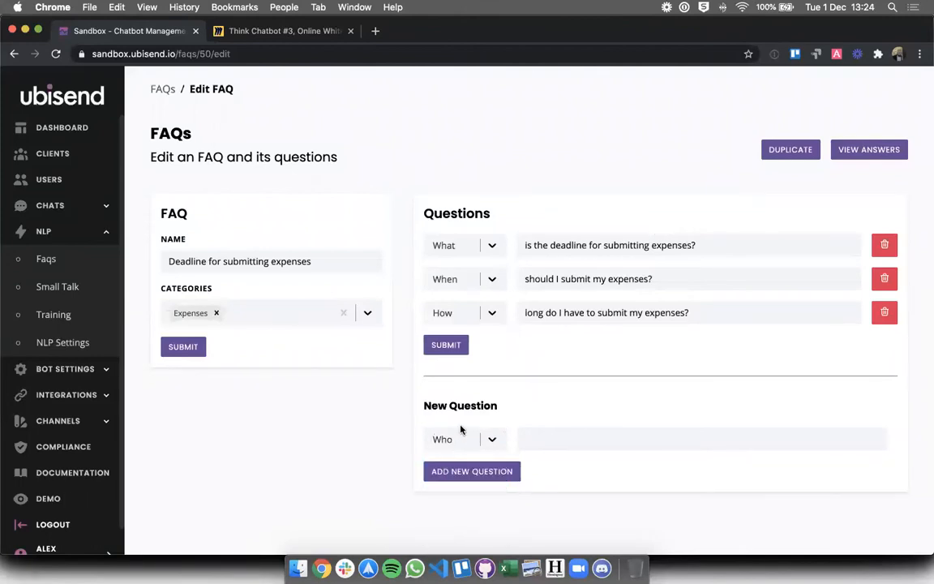
click(842, 148)
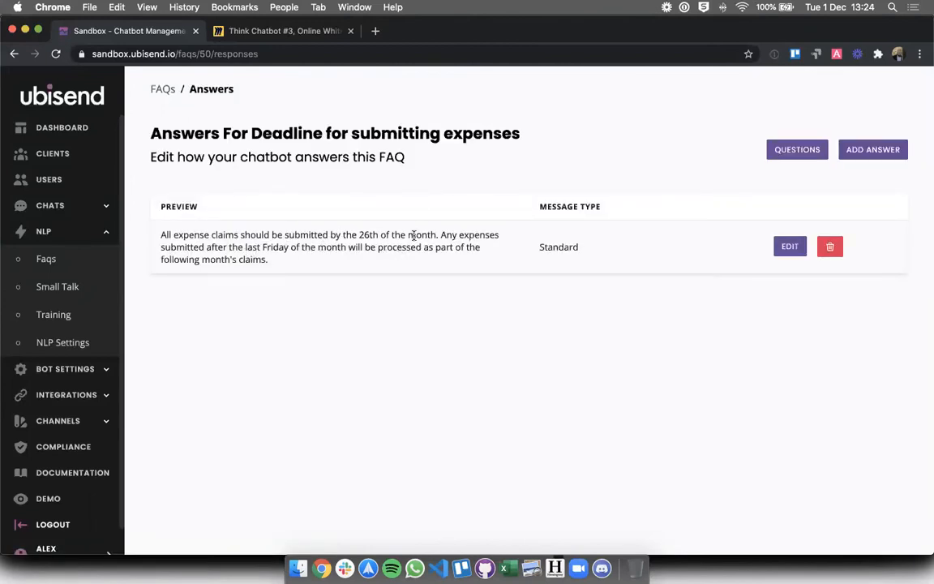
Replace 'last Friday' with '26th' in the deadline answer's second paragraph and save
click(790, 245)
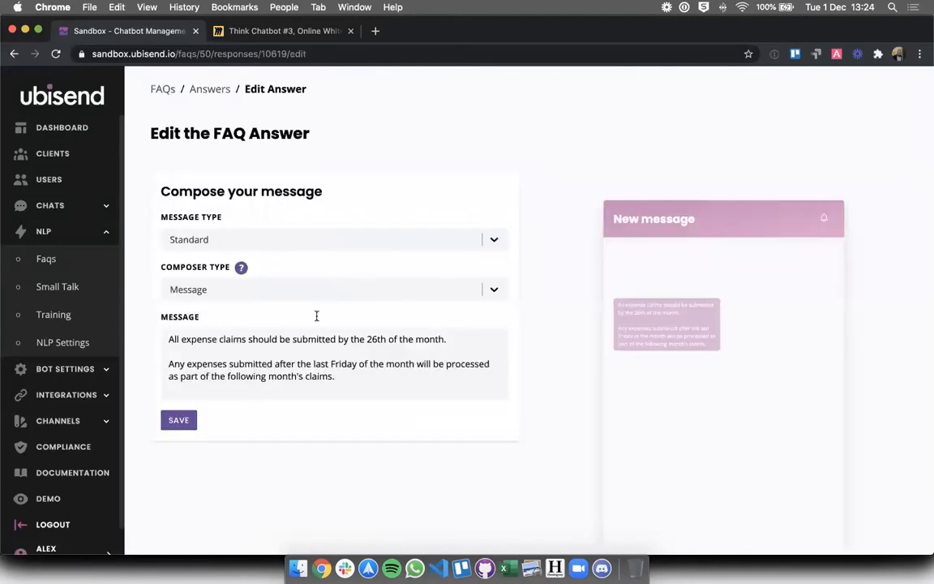
click(315, 364)
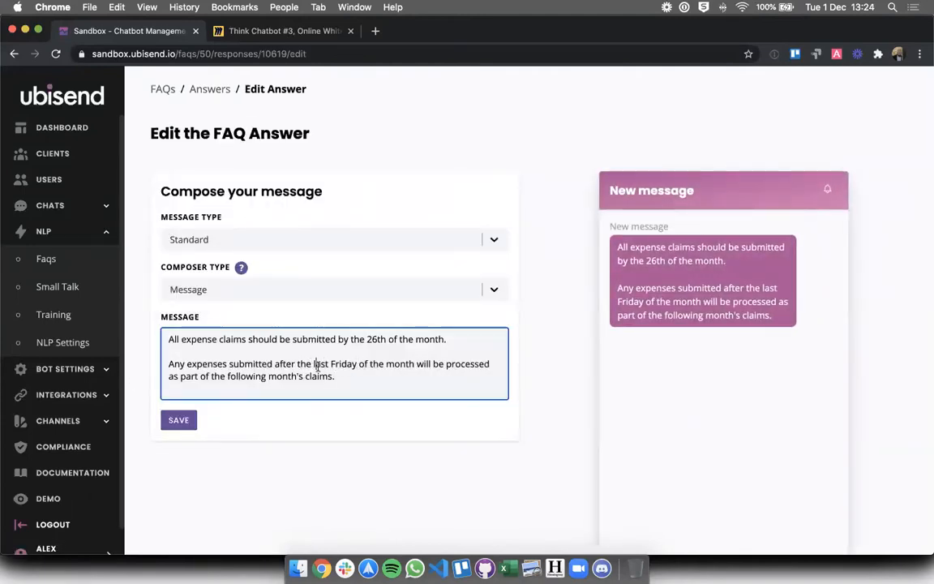
shift+click(357, 364)
text(26th)
click(369, 410)
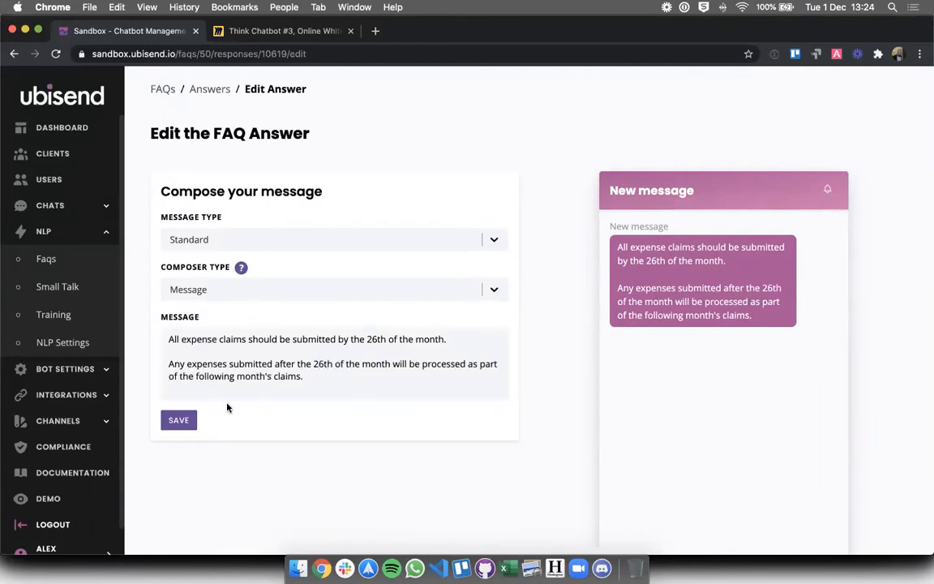
click(179, 420)
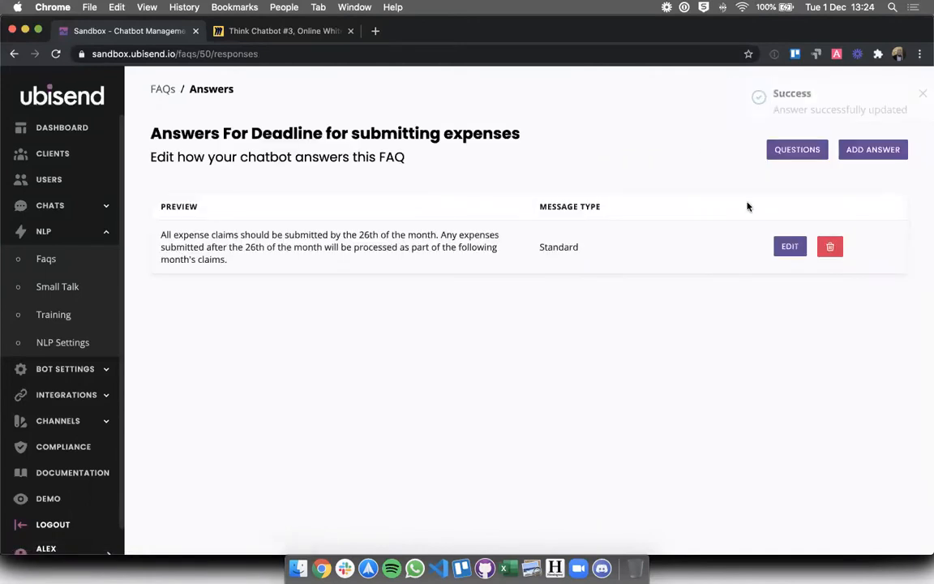
Add the question 'What date do I need to submit my expenses by?' to the deadline FAQ
click(797, 149)
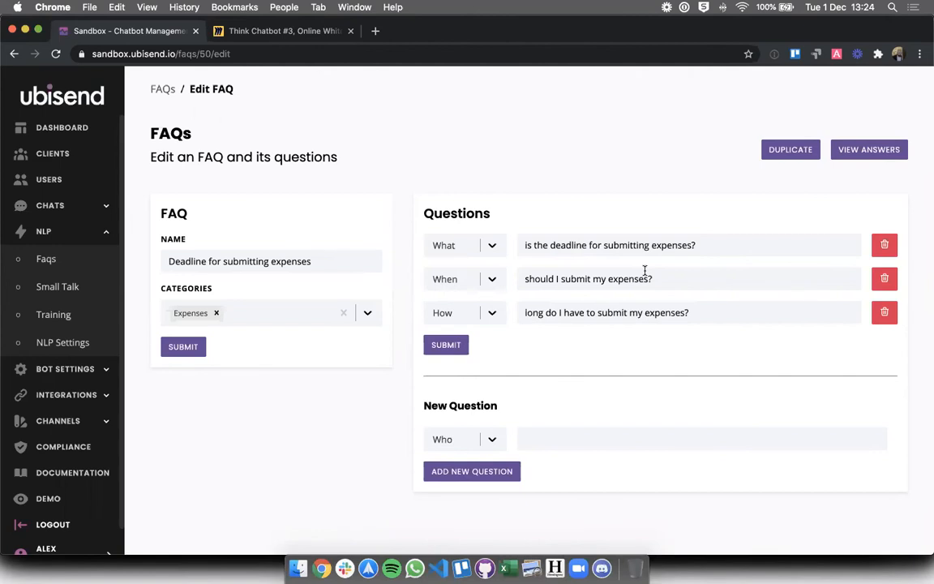
click(475, 441)
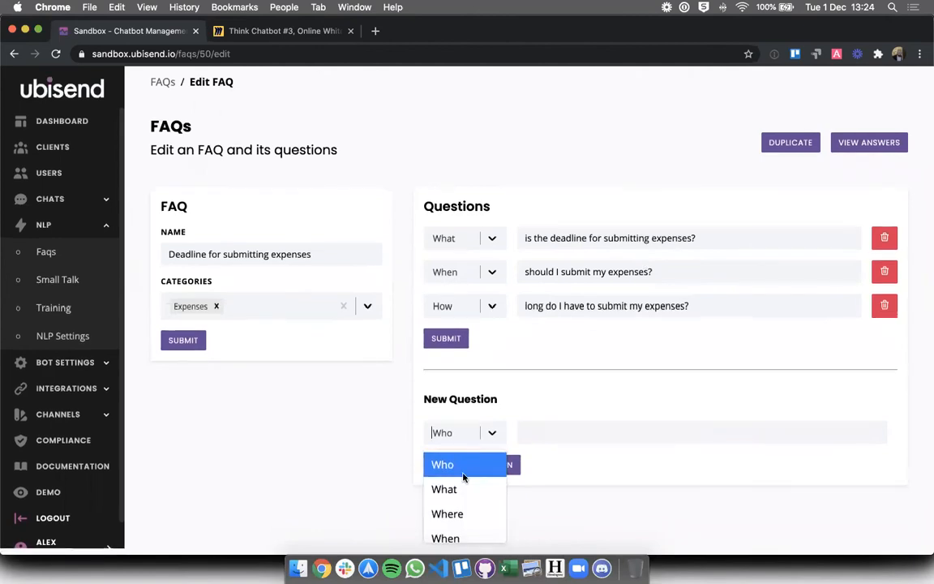
click(466, 487)
click(550, 444)
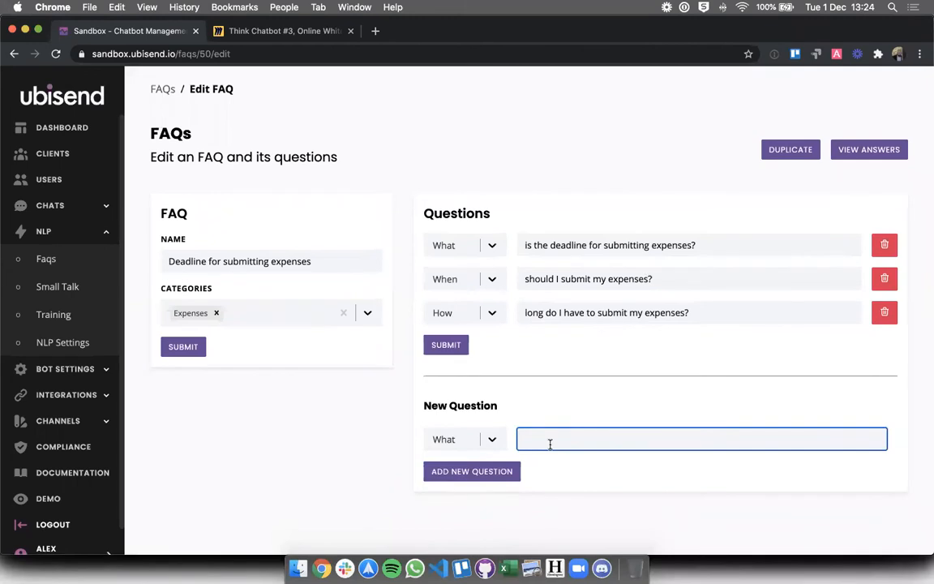
text(date do I need to submit my expenses by?)
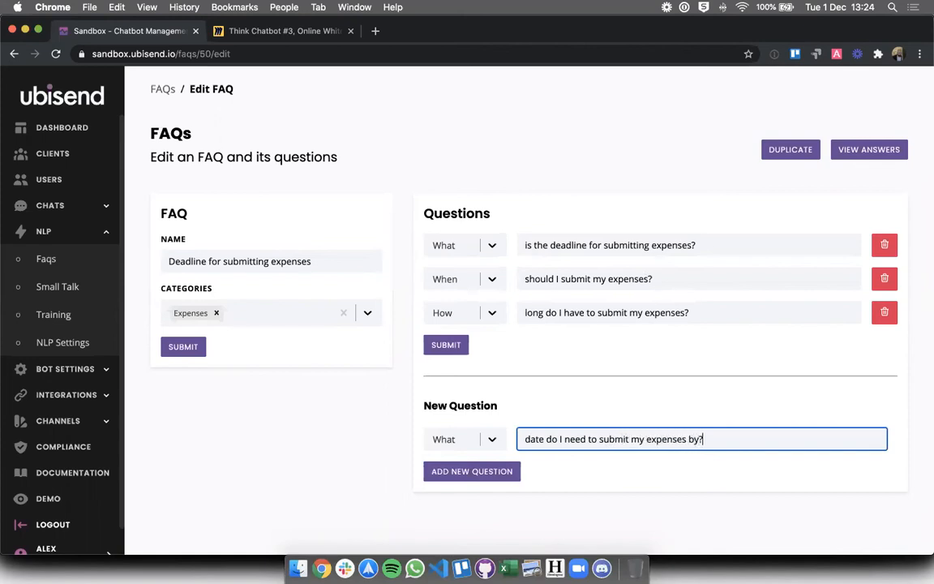
click(469, 474)
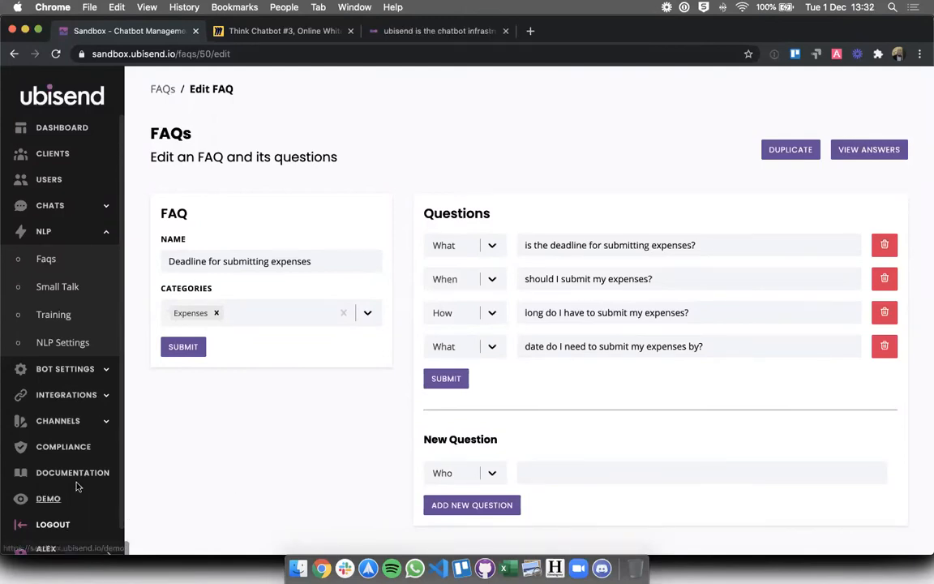
click(76, 486)
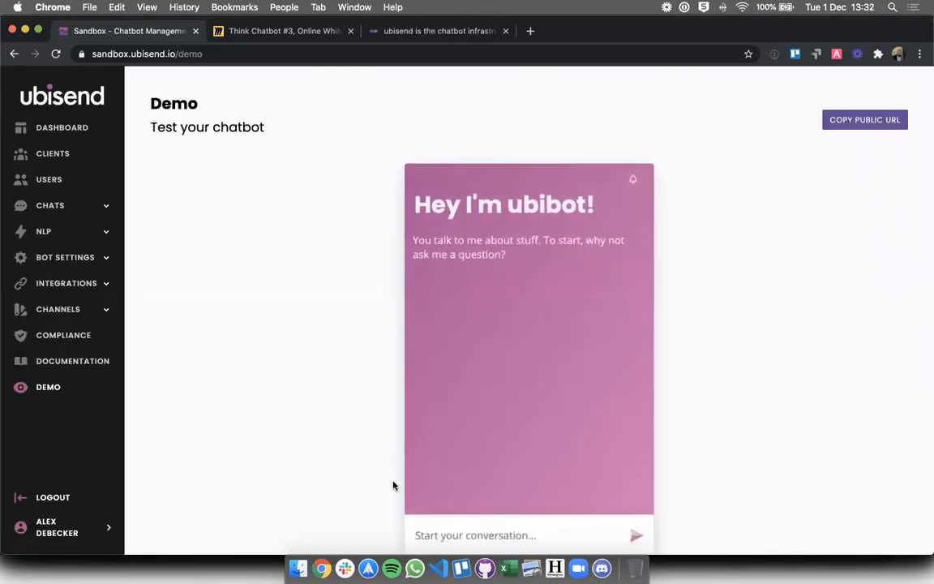
Ask the demo bot the expense deadline question, get the 26th-of-the-month reply, and reopen the FAQs list
scroll(400, 443, down, 1)
click(437, 458)
text(What is the deadline for submitting expenses?)
key(Return)
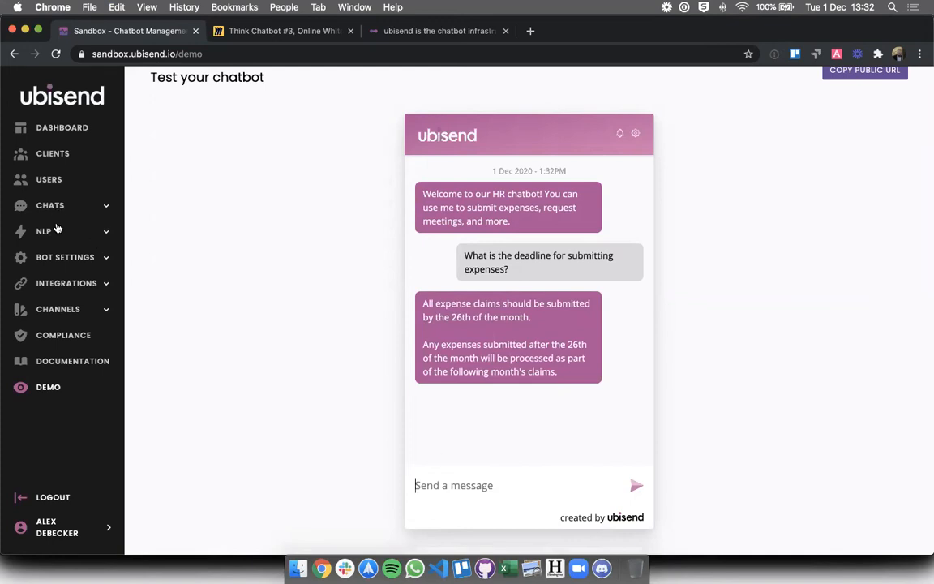
click(55, 231)
click(46, 257)
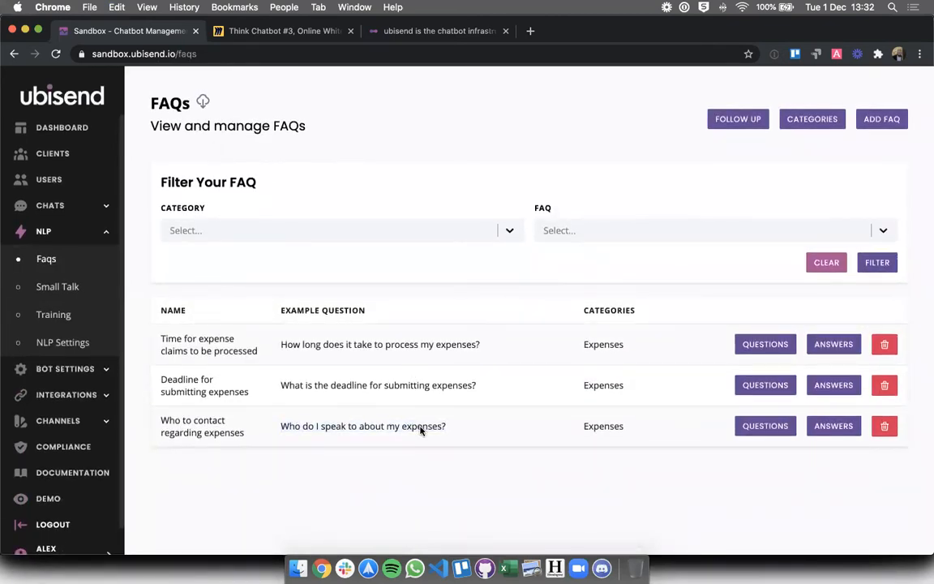
Open the answer editor for the 'Who to contact regarding expenses' FAQ with its Expense claim form button
click(747, 431)
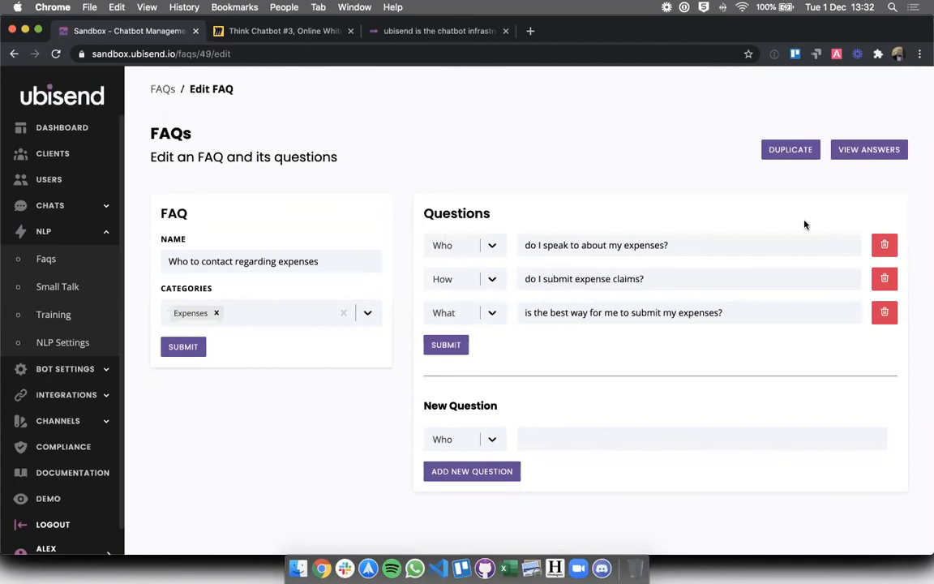
click(859, 158)
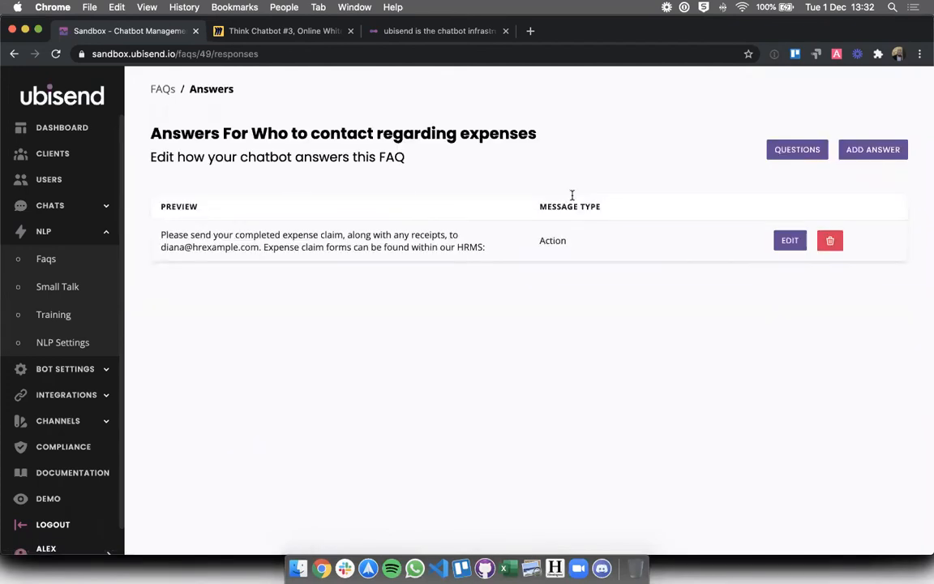
click(779, 246)
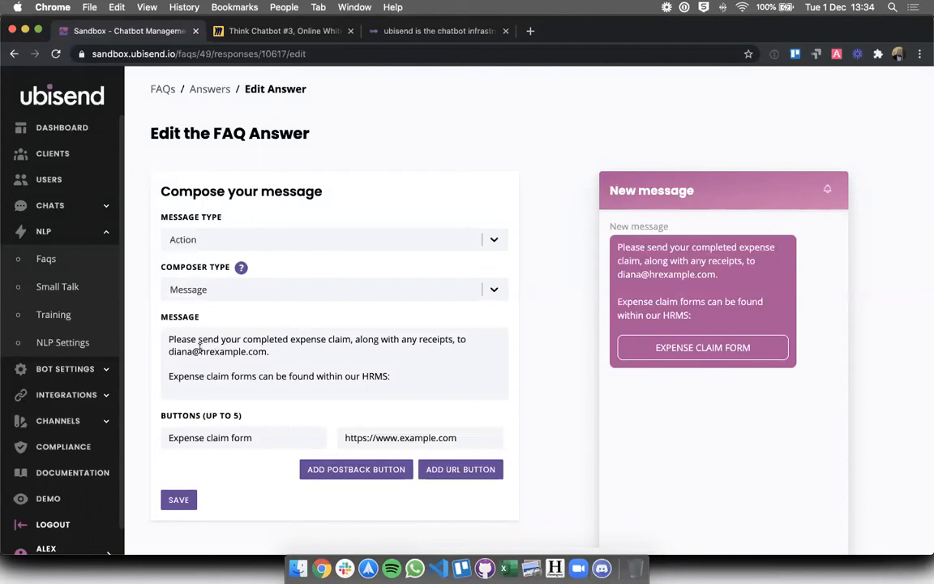
Replace the person's name in the contact e-mail with 'expenses' and save the answer
drag(167, 350, 193, 350)
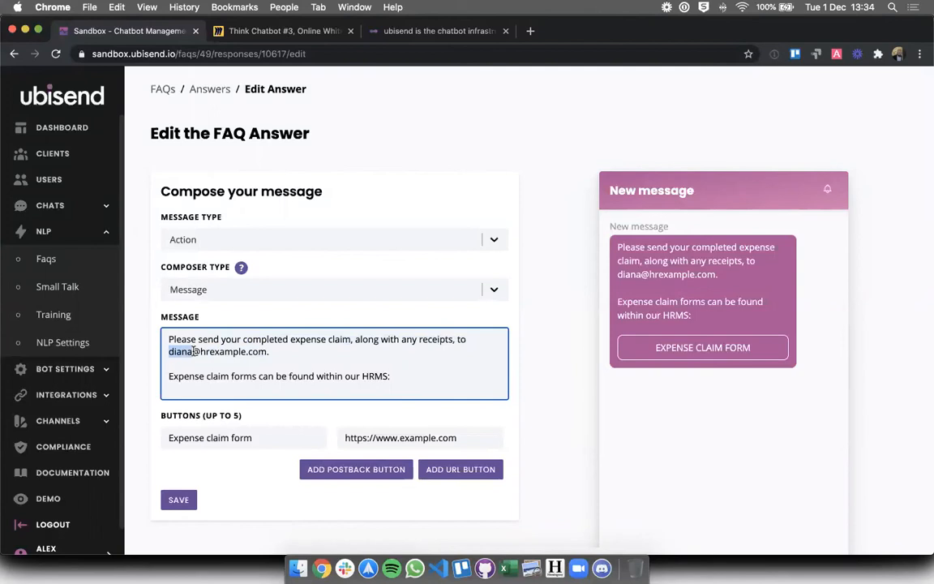
text(expenses)
click(271, 437)
triple_click(465, 434)
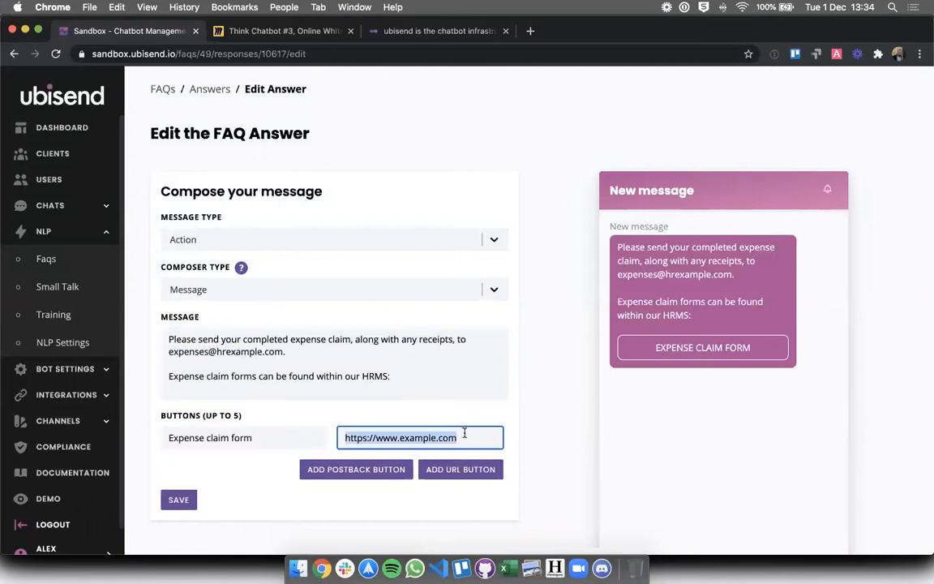
click(471, 423)
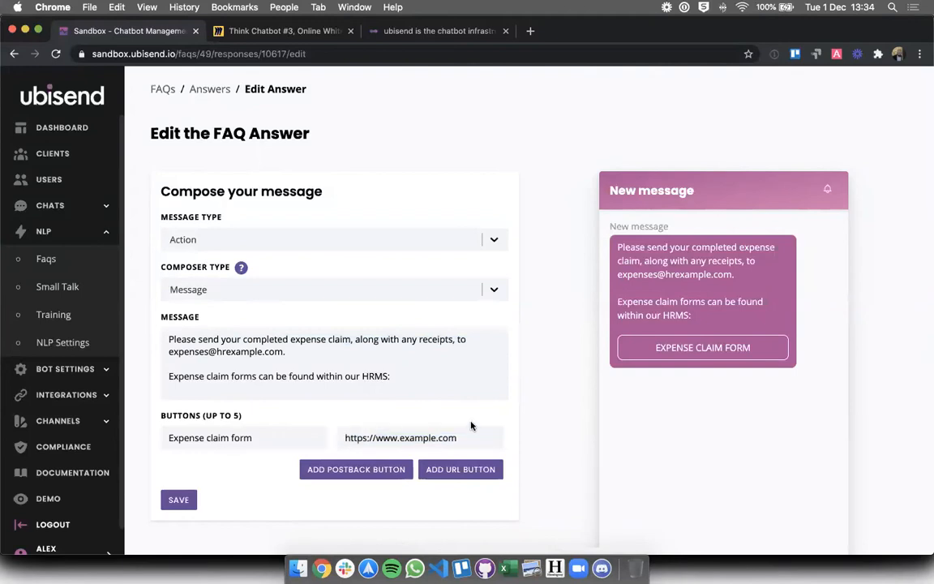
click(180, 500)
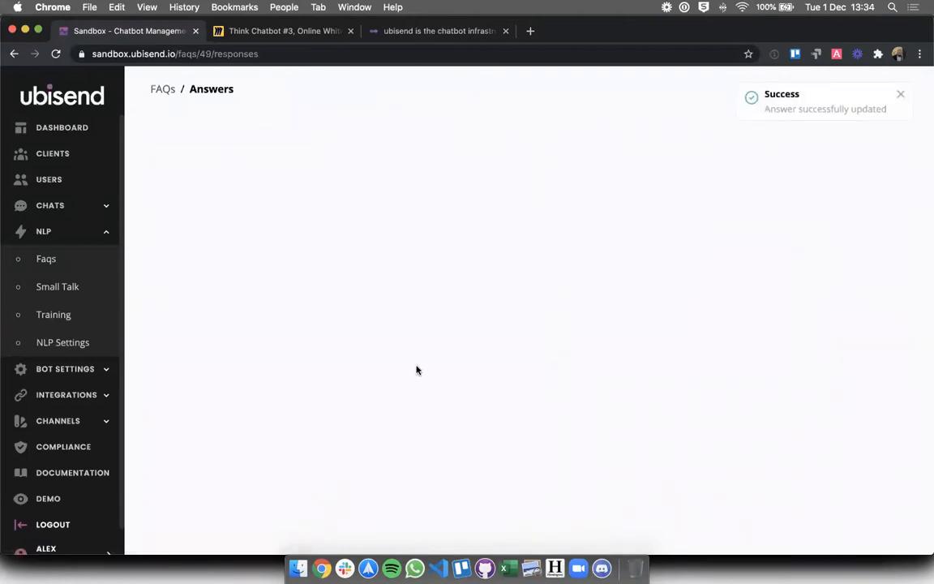
Go back to the FAQs list, review the contact question, and open the chatbot Demo
click(161, 90)
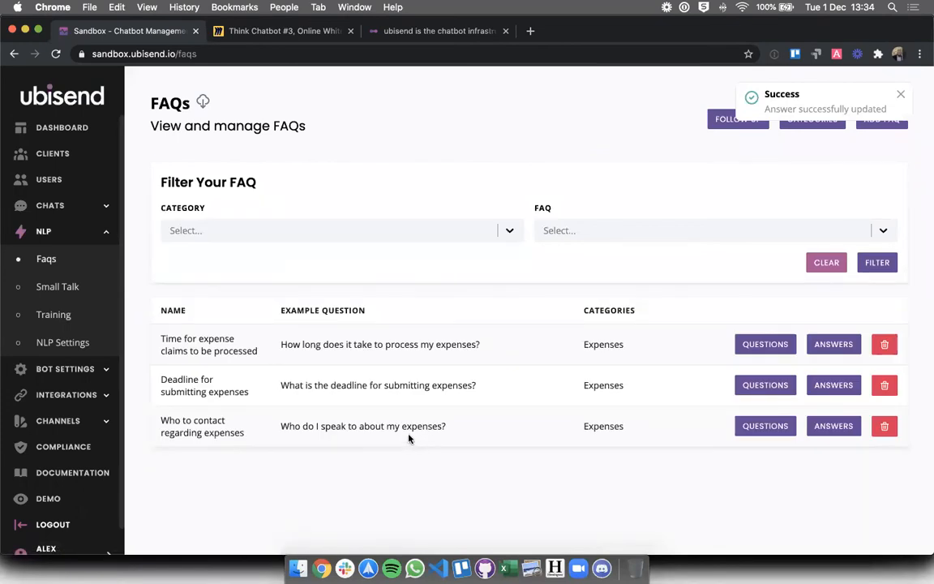
triple_click(406, 428)
click(264, 471)
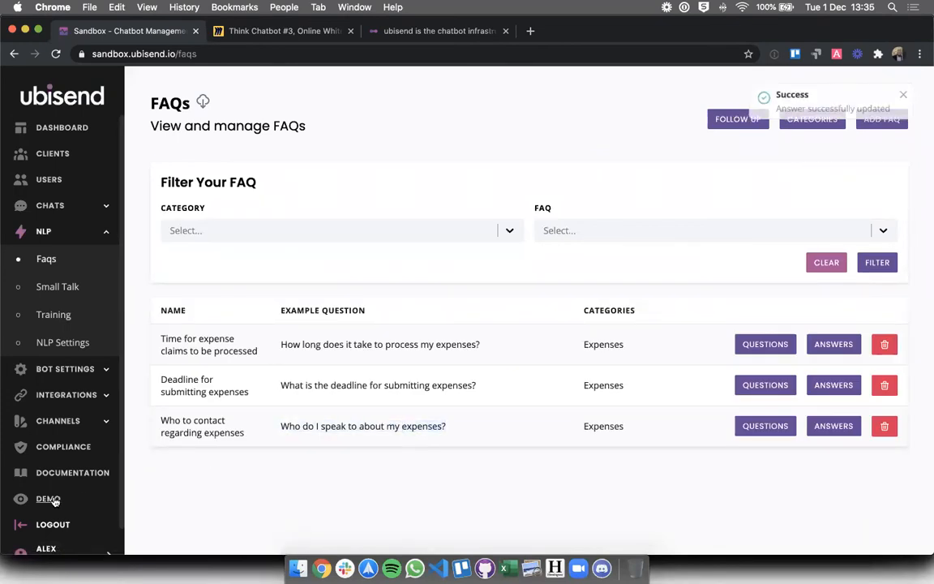
click(49, 500)
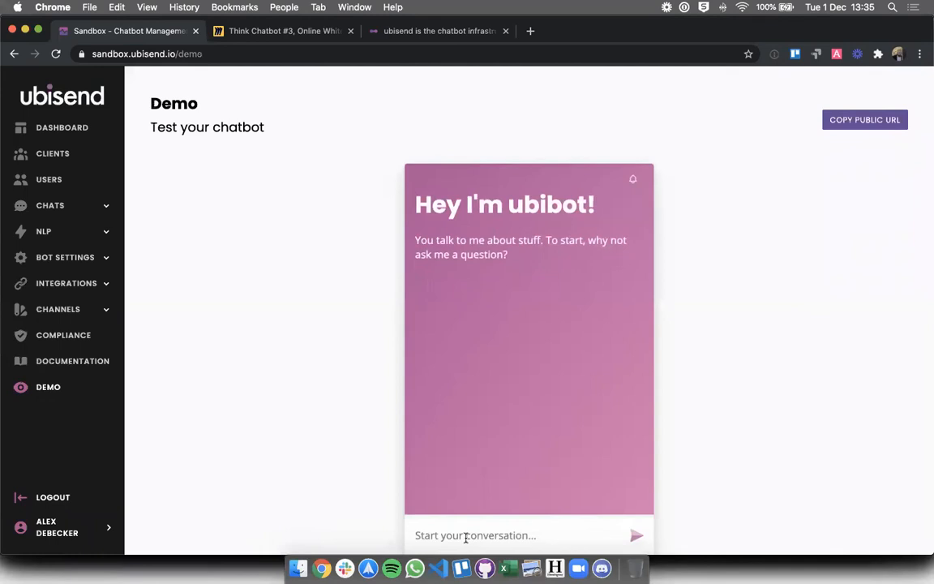
Ask the demo bot 'who do i speak to about my expenses' to check the updated e-mail answer
click(467, 537)
text(who do i speak to about my expenses)
key(Return)
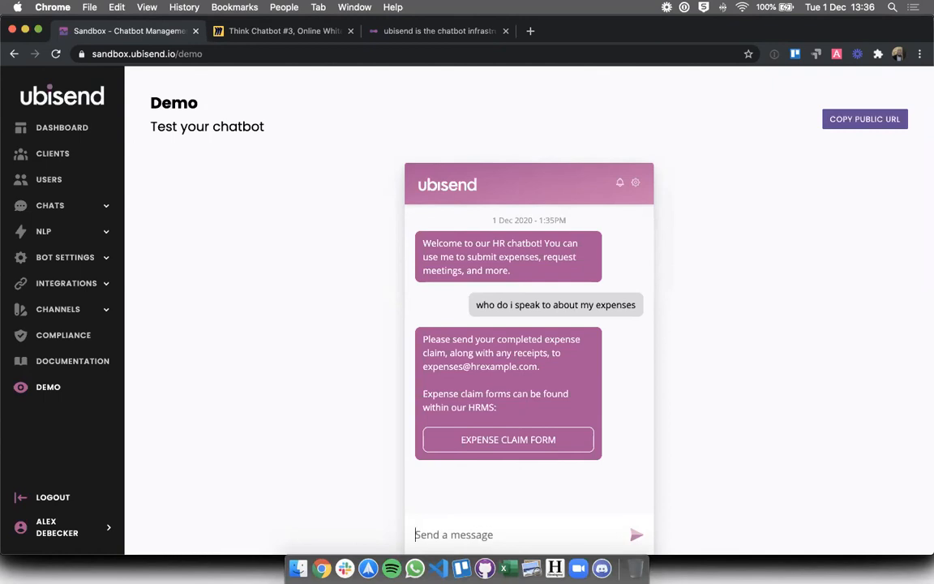
click(46, 213)
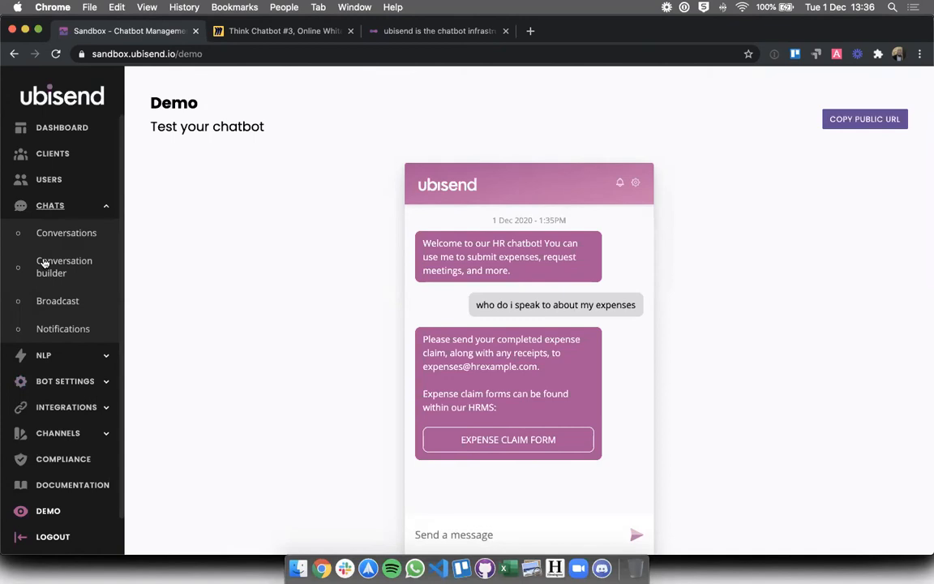
Go to Chats > Broadcast to get an empty Standard broadcast message form
click(49, 307)
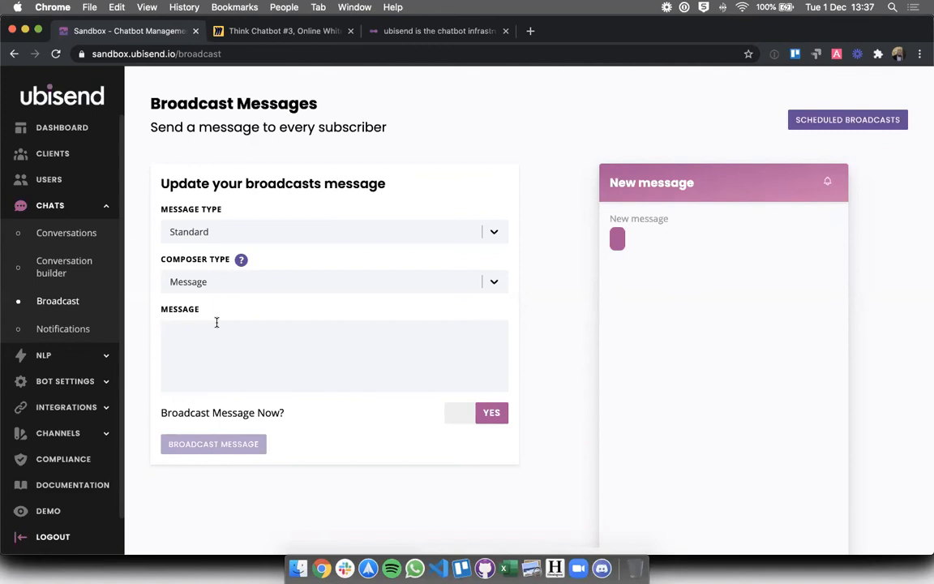
Write that the expense claim report process changed and expenses go to the general expenses e-mail by the 26th
click(217, 323)
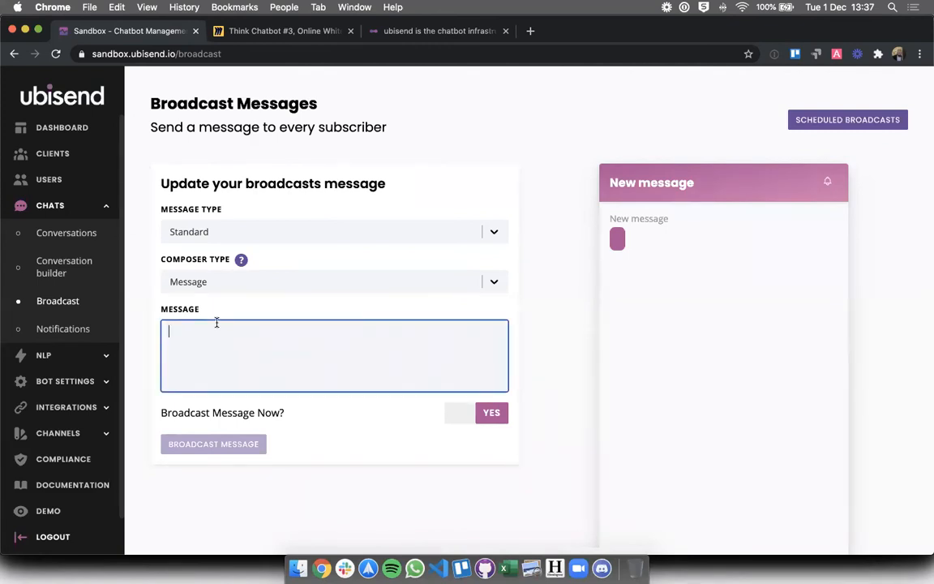
text(Hel)
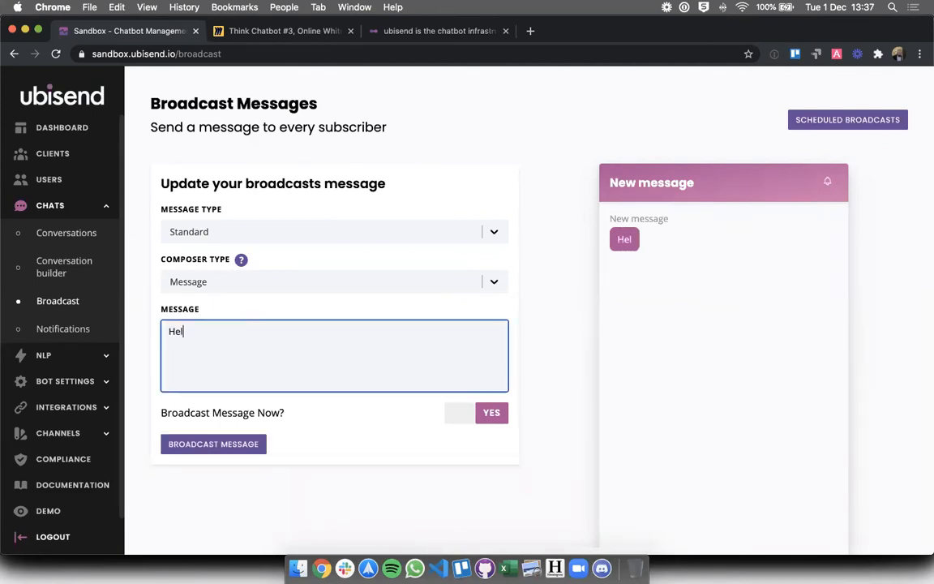
key(BackSpace)
key(BackSpace)
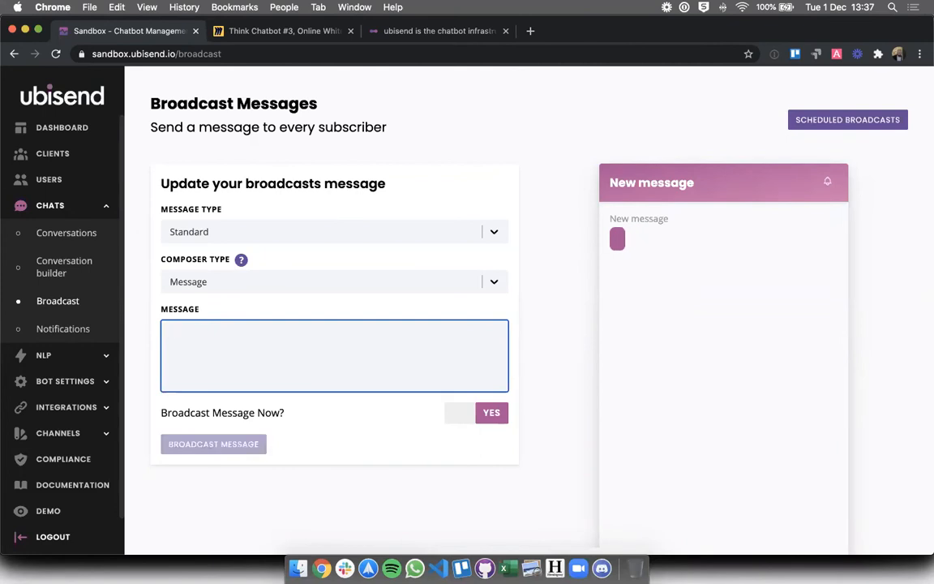
text(The exept)
key(BackSpace)
key(BackSpace)
key(BackSpace)
text(pense claim)
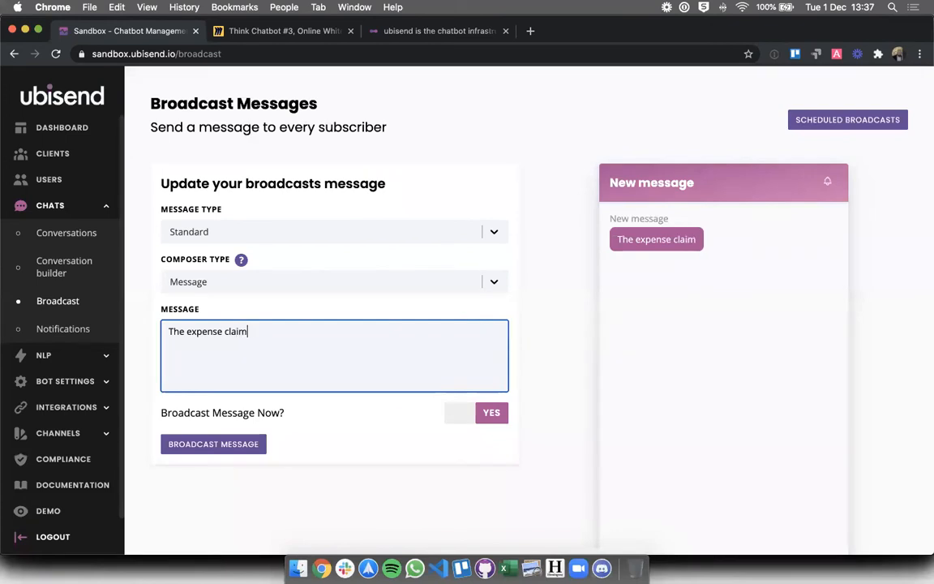
text( report process has b)
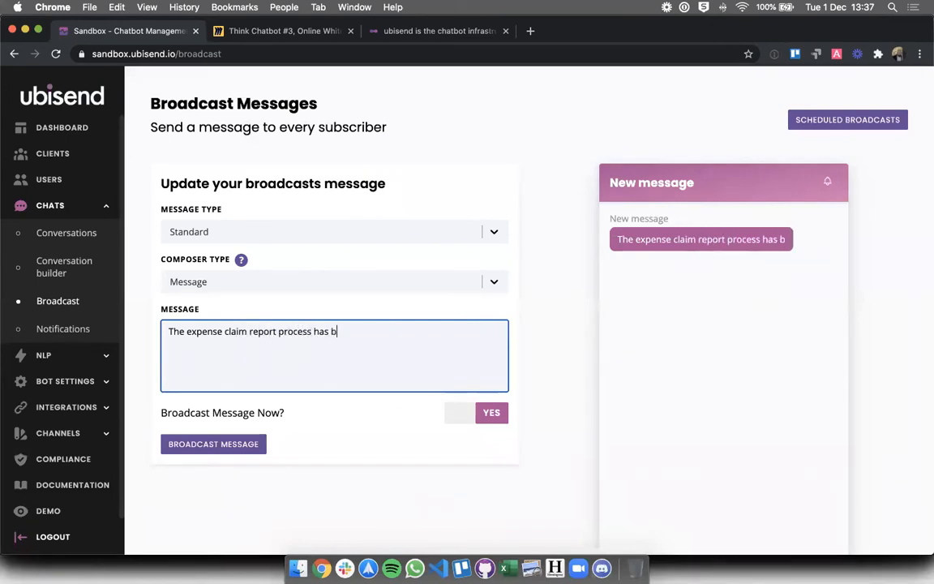
text(een changed. You n)
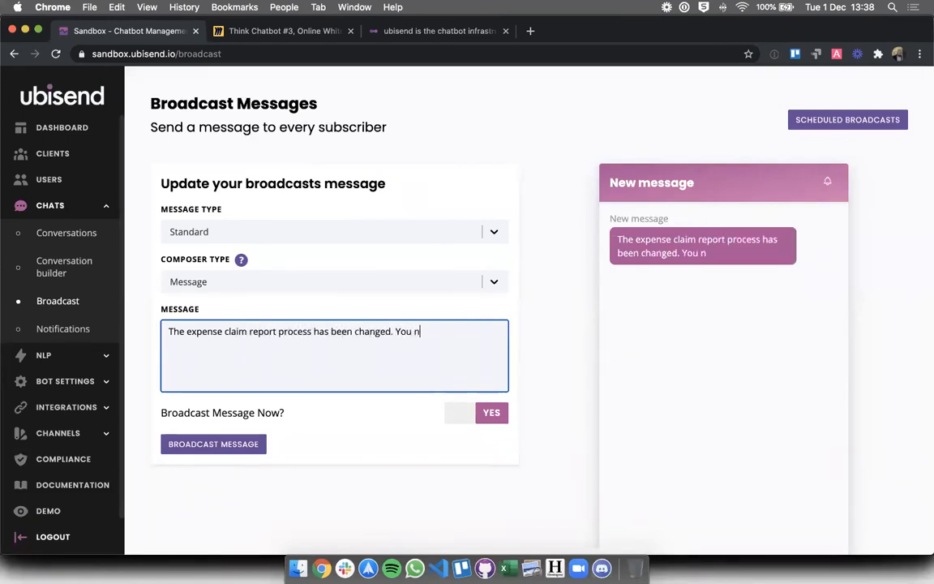
text(ow need to submuit)
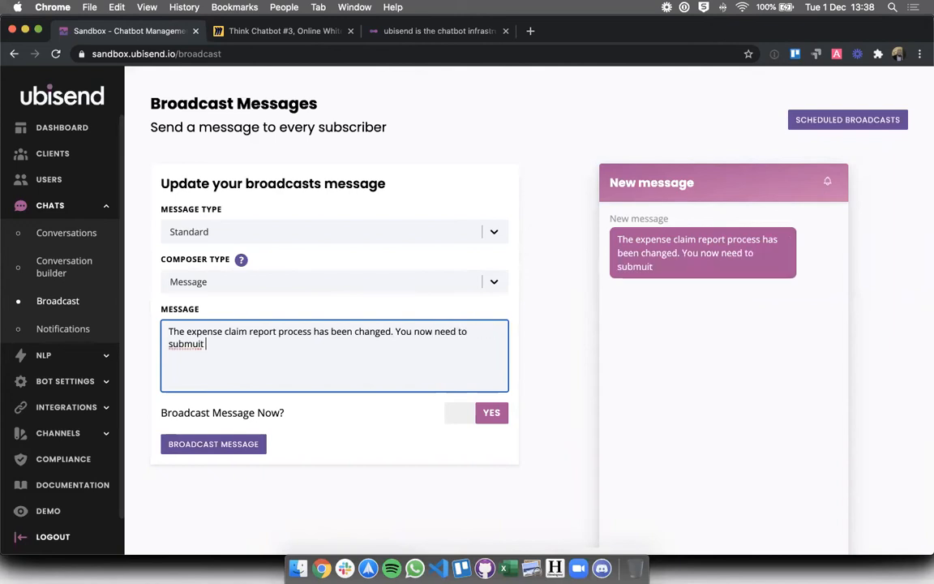
key(BackSpace)
key(BackSpace)
key(BackSpace)
key(BackSpace)
text(it your expe)
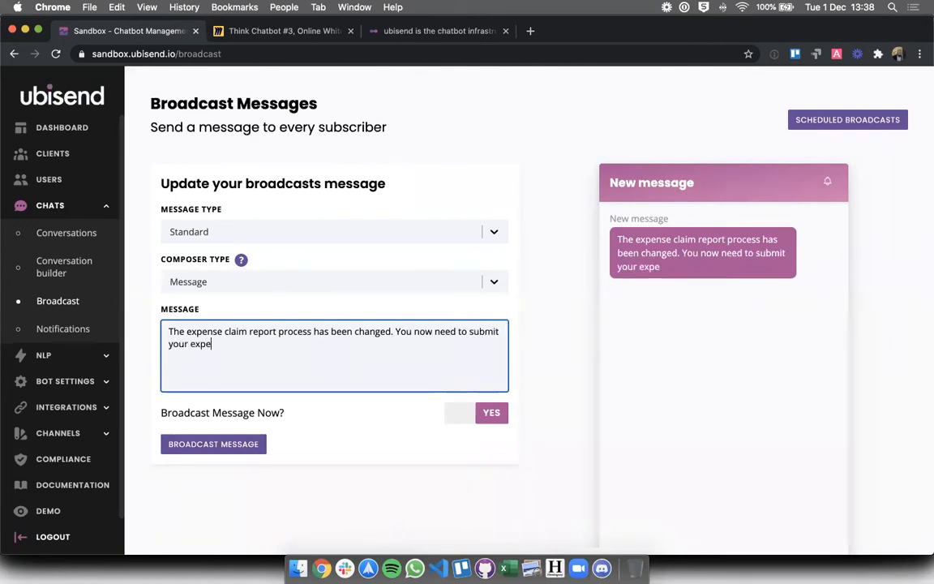
text(nses to hr@)
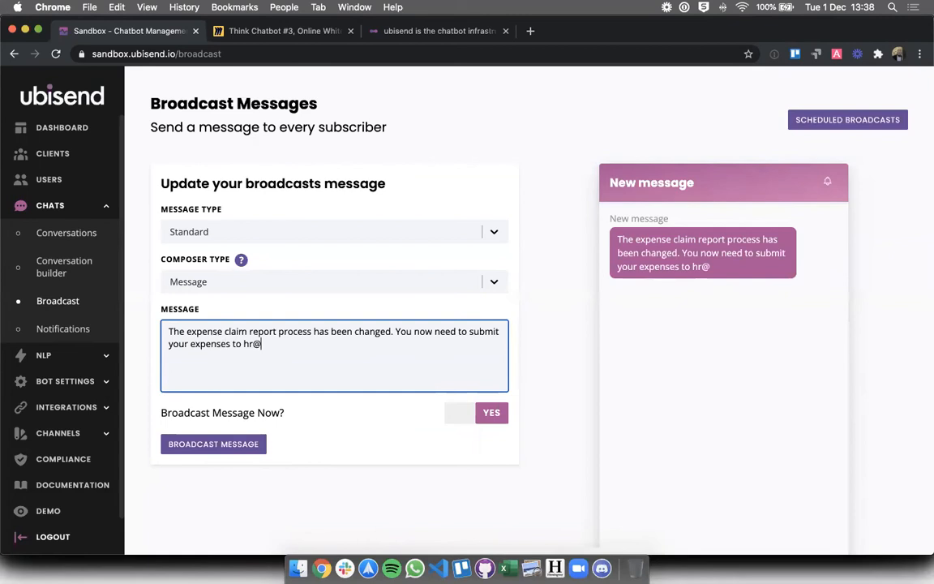
key(BackSpace)
key(BackSpace)
key(BackSpace)
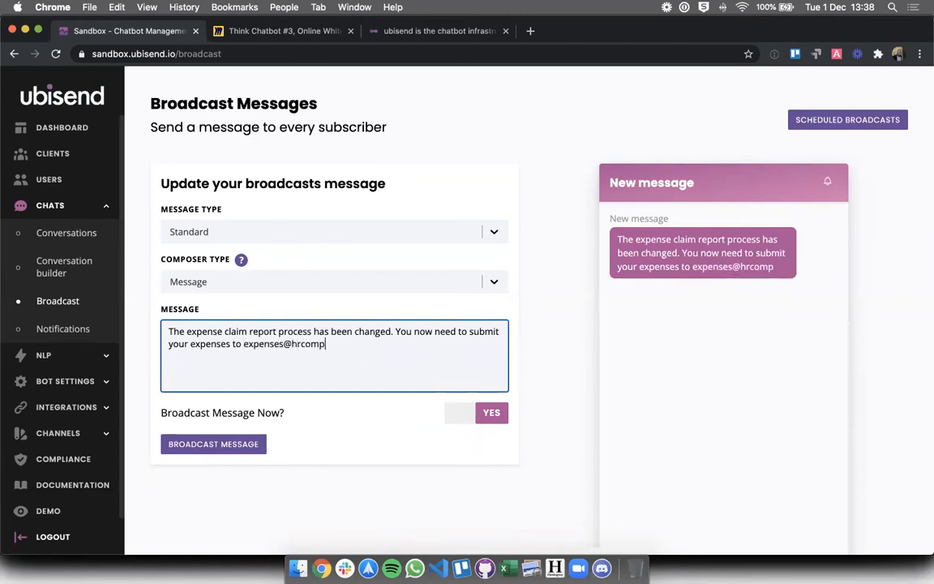
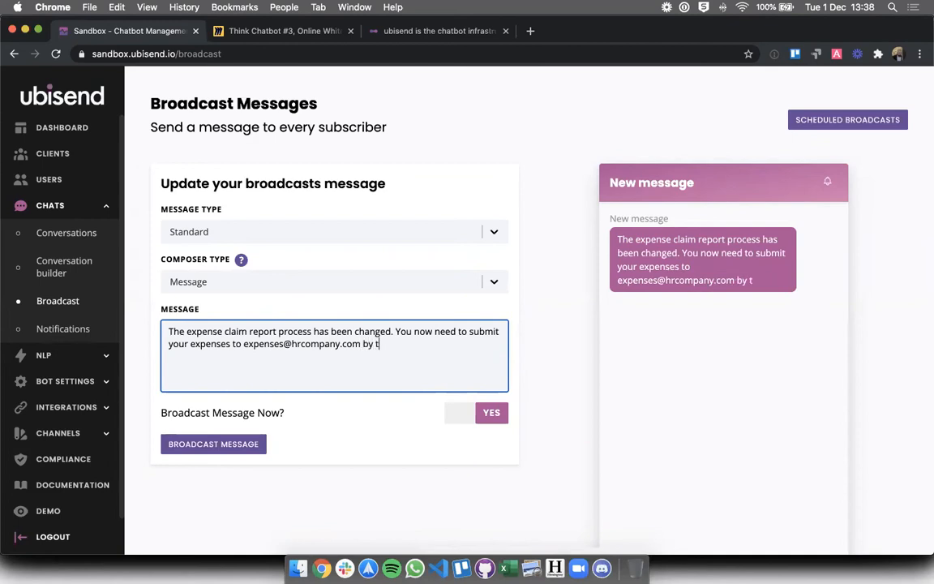
text(he 26th of the month.)
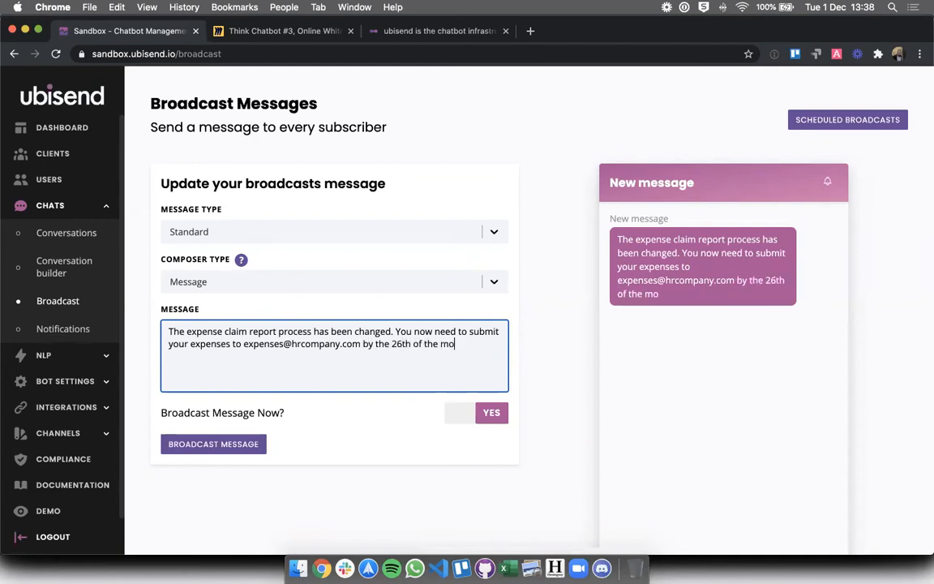
Add a new paragraph: 'Feel free to ask me any questions on this topic.'
key(Return)
key(Return)
text(F)
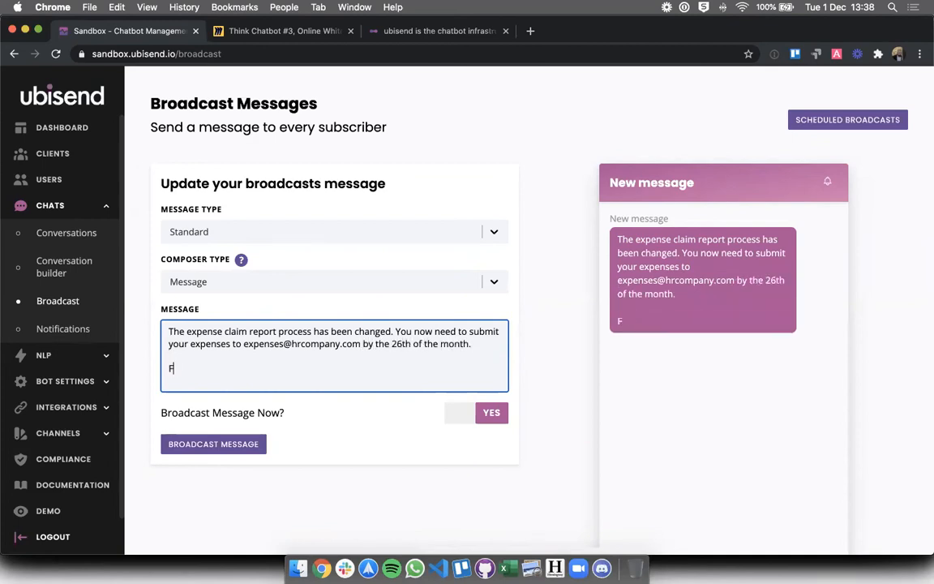
text(eel free to ask me any questons)
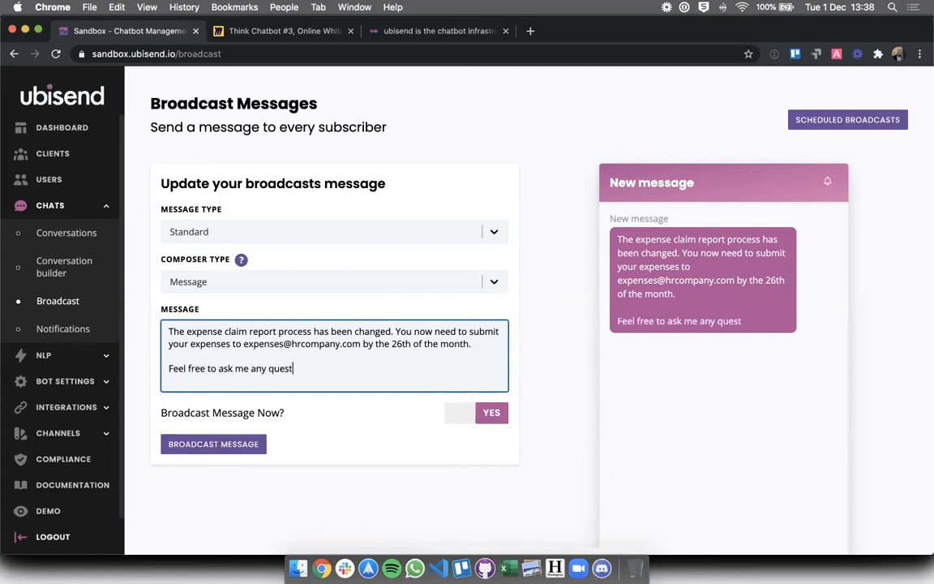
key(BackSpace)
key(BackSpace)
key(BackSpace)
key(BackSpace)
text(ions y)
key(BackSpace)
text(on this topic.)
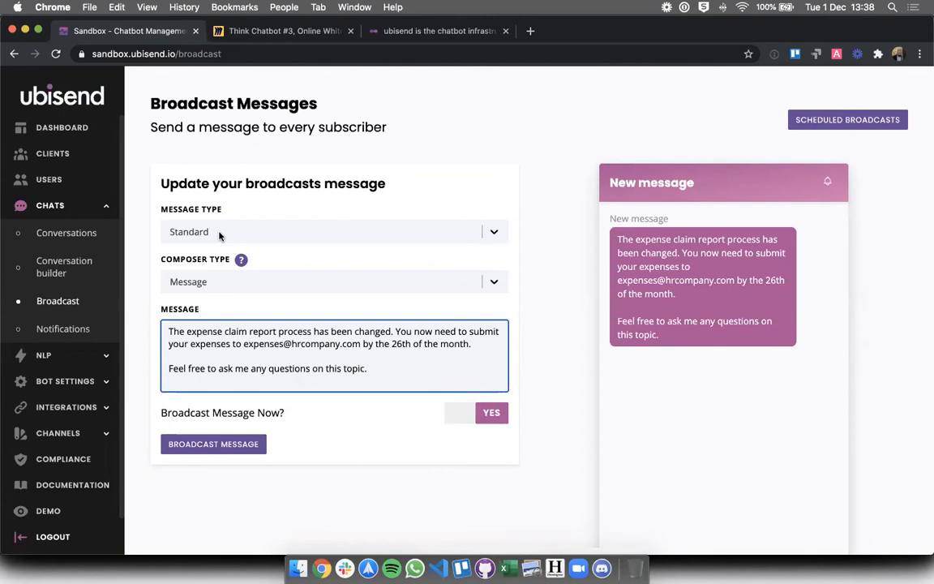
click(220, 236)
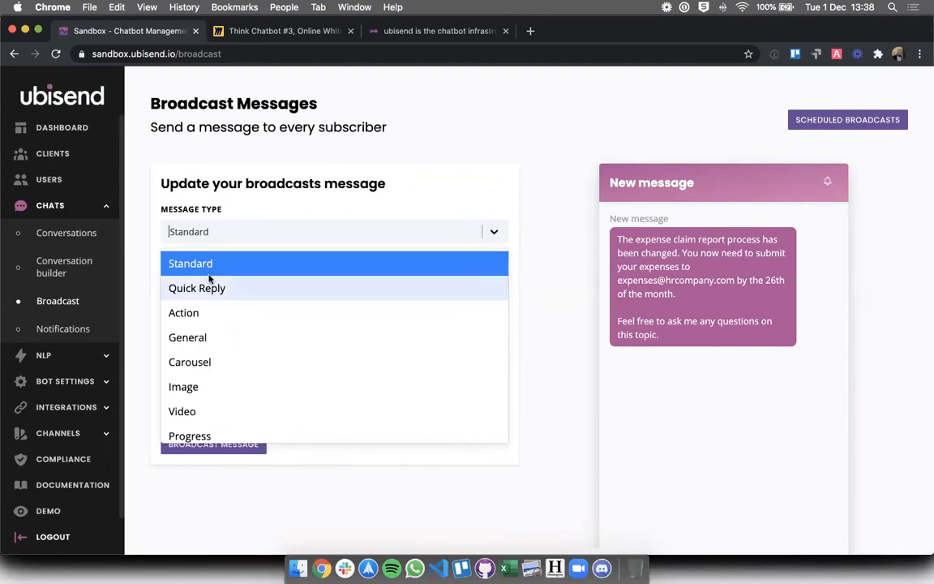
click(183, 312)
click(188, 436)
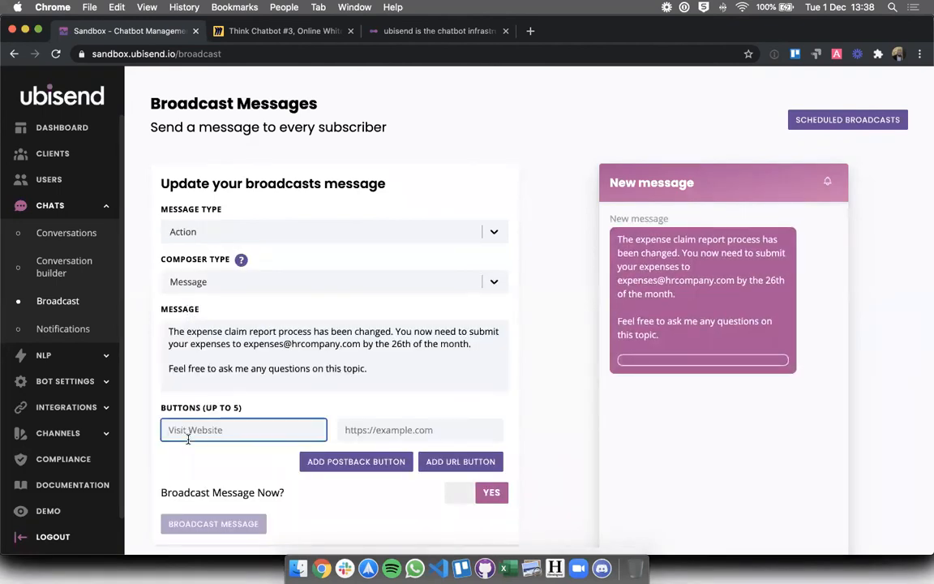
text(Visit for more info)
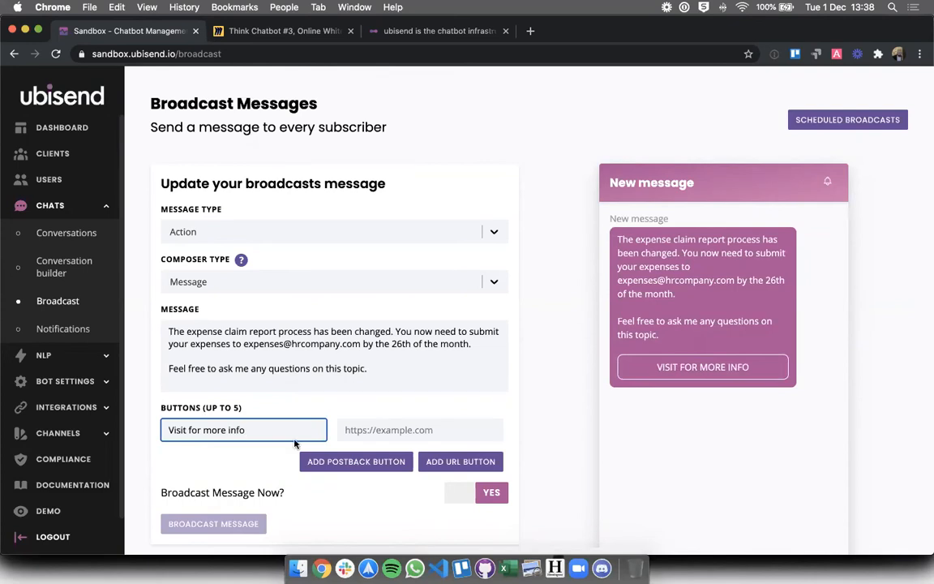
click(370, 455)
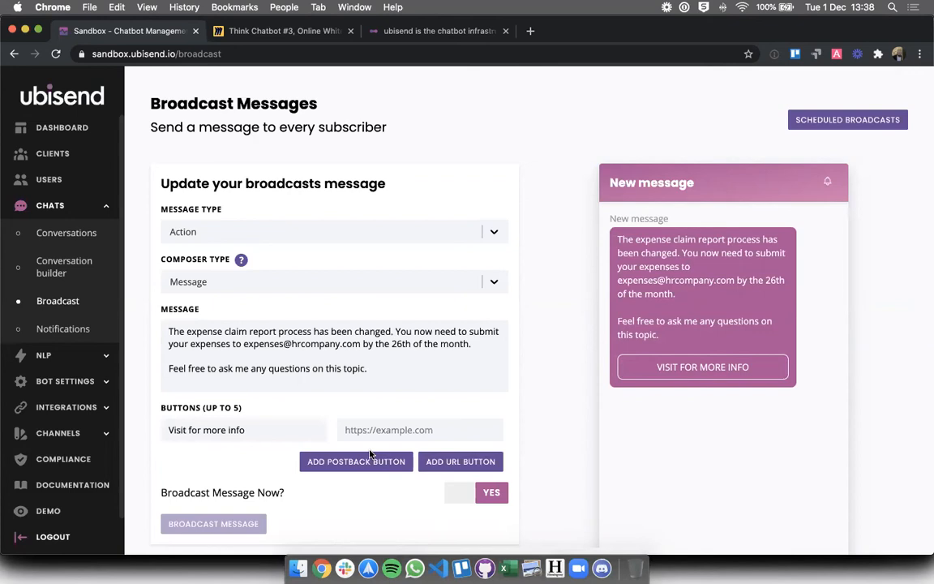
click(319, 279)
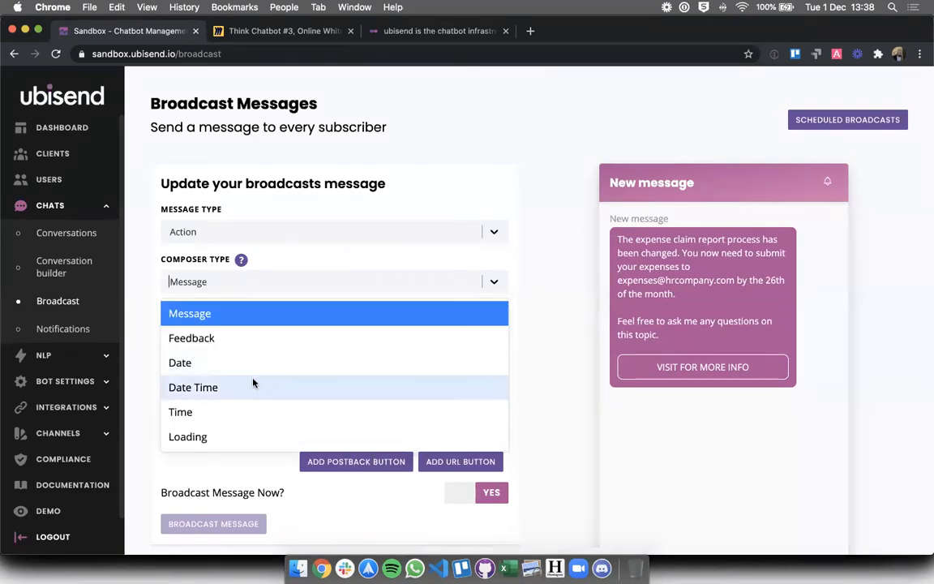
click(443, 313)
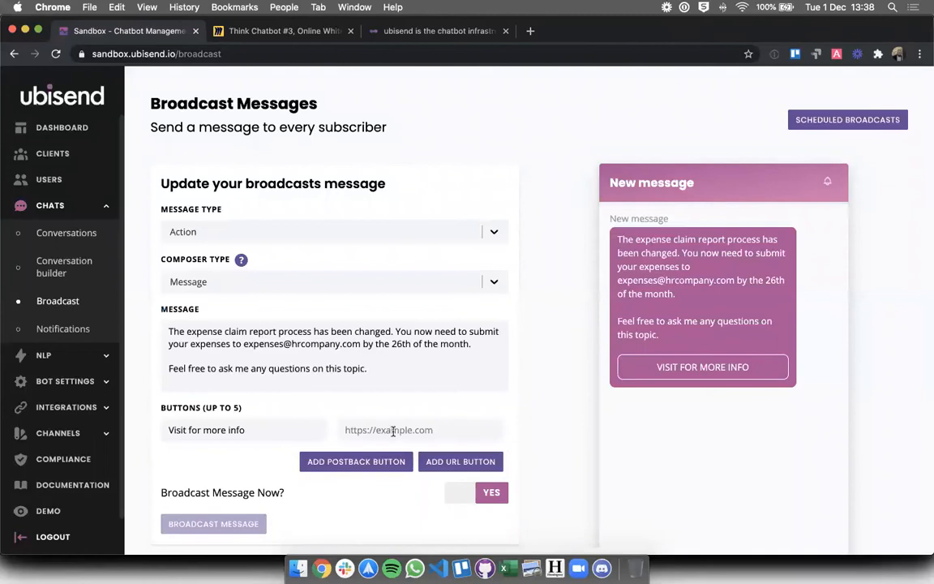
click(211, 232)
click(206, 263)
click(470, 382)
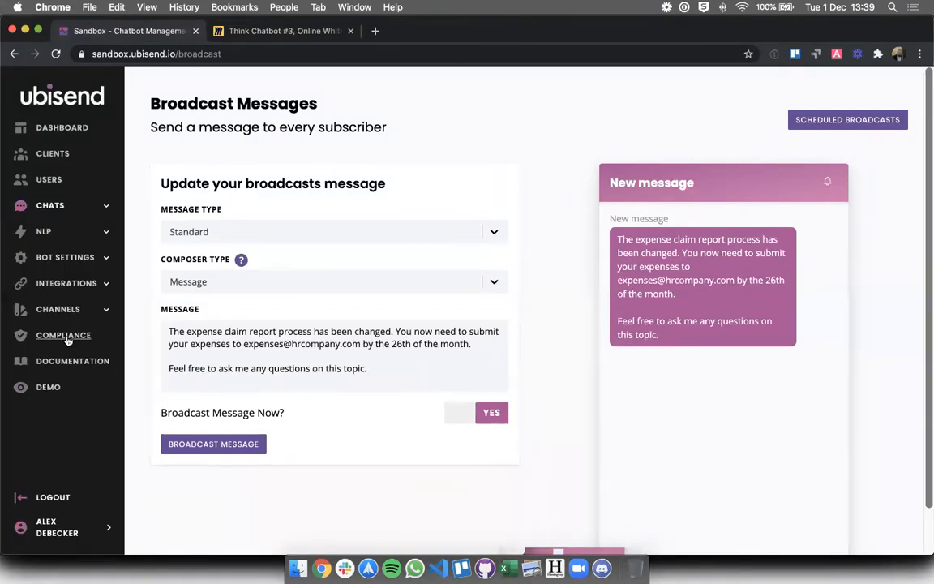
Open the Demo in a second tab, start the test chat with the HR welcome, and return to the broadcast form
super+click(47, 389)
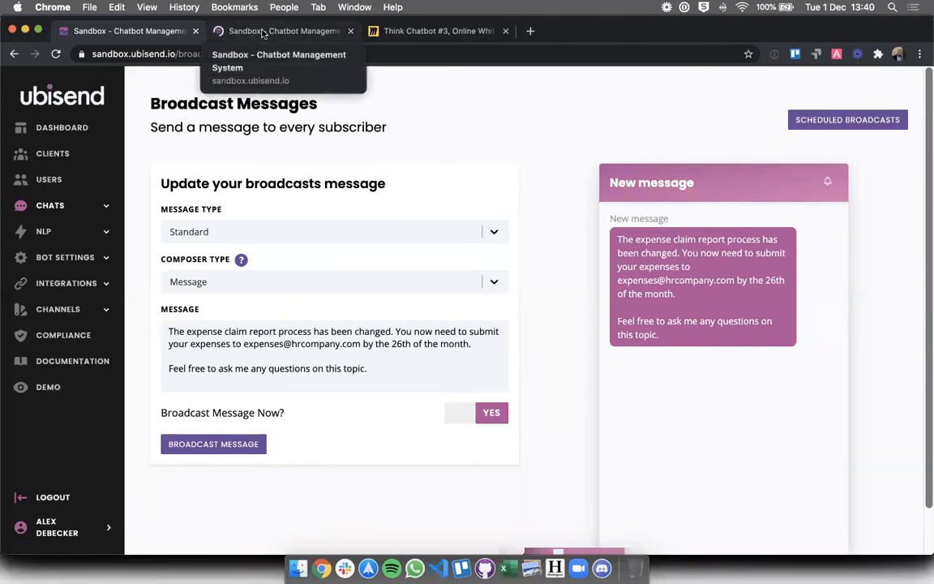
click(262, 32)
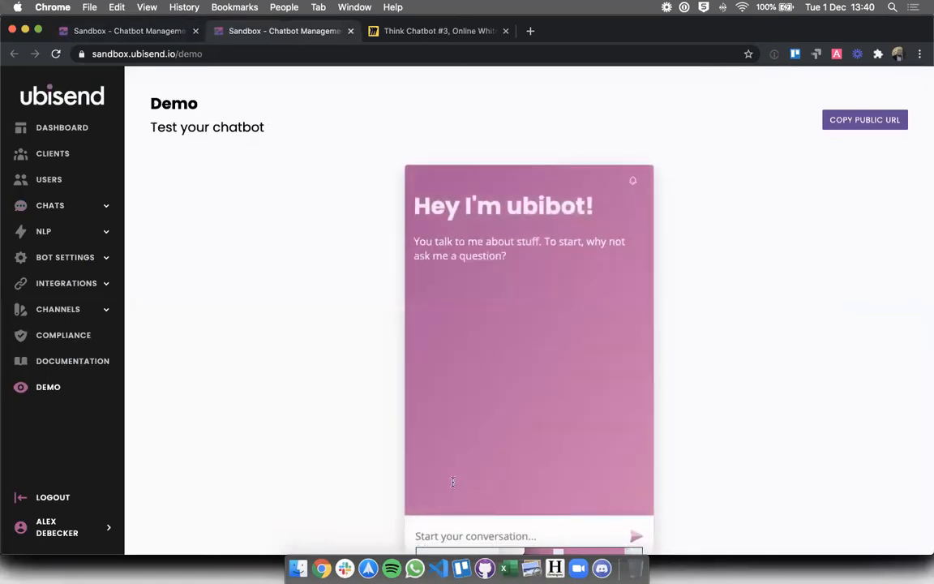
scroll(453, 480, down, 2)
click(446, 493)
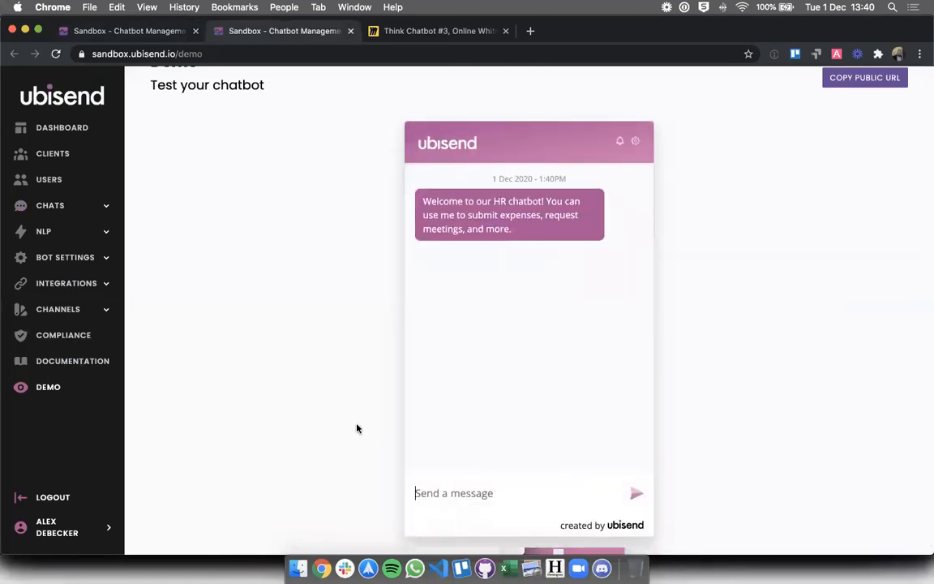
click(87, 34)
drag(286, 412, 196, 411)
click(153, 416)
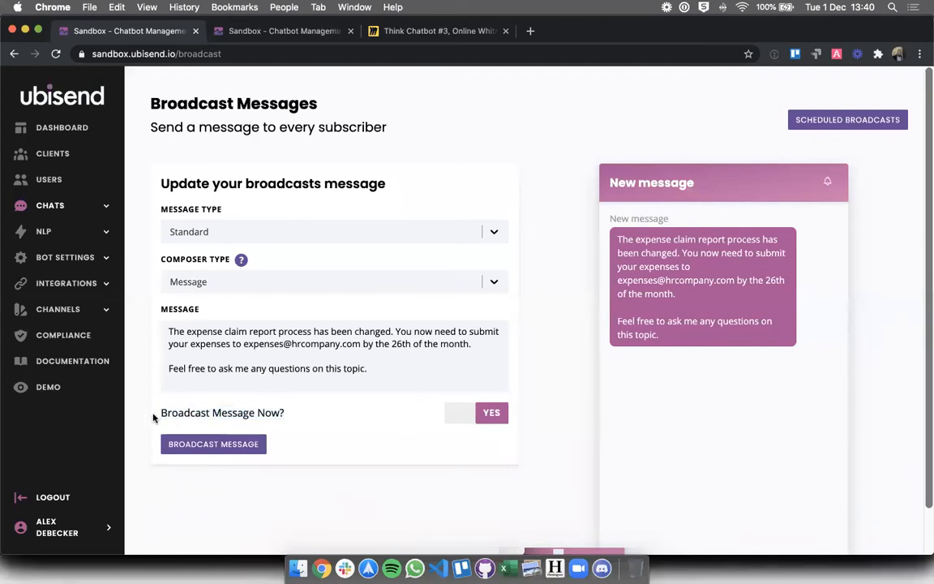
Broadcast the expense-process message to all subscribers and confirm it arrives in the demo chat tab
click(197, 444)
click(634, 357)
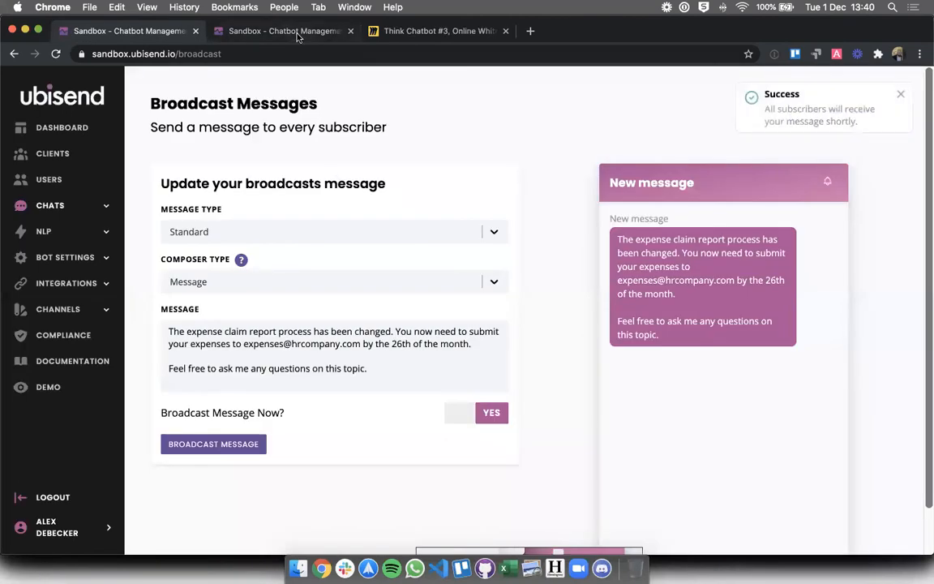
click(297, 36)
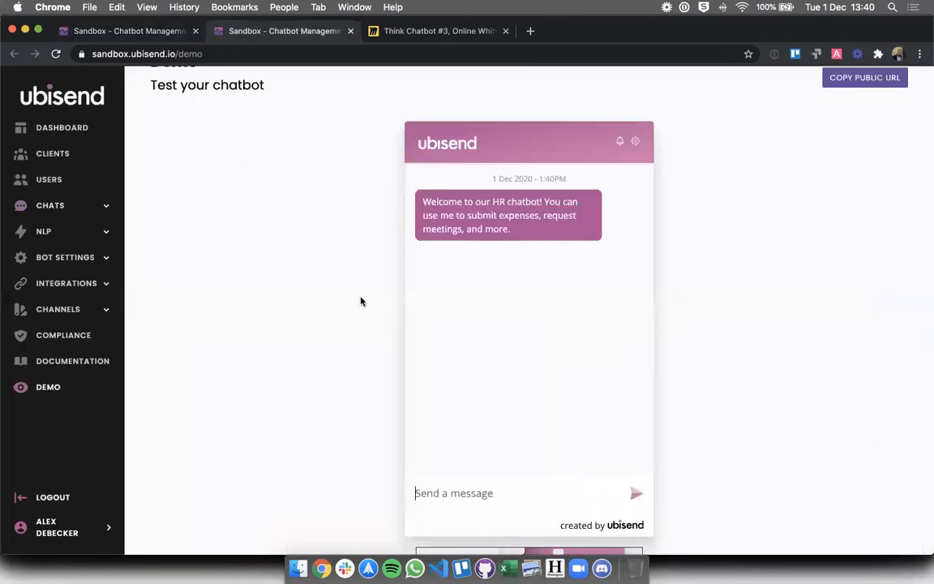
click(450, 506)
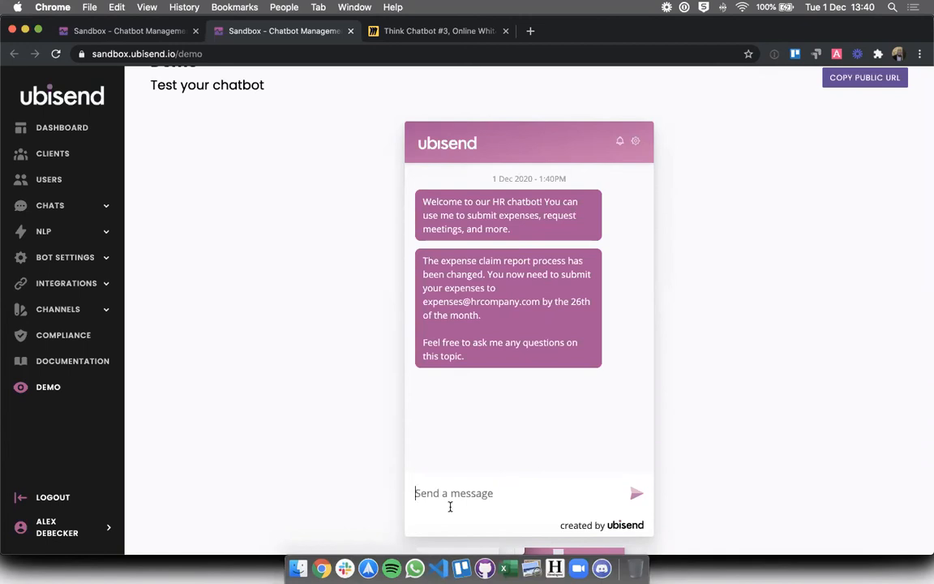
click(145, 34)
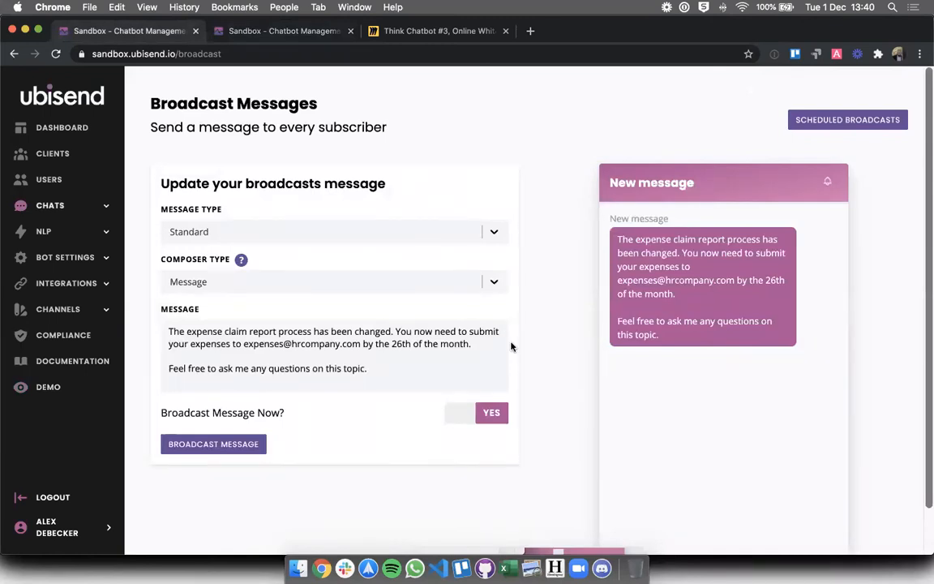
Switch the broadcast to scheduled and write 'Reminder: please submit your expenses by the 26th (in 3 days).'
click(462, 412)
click(346, 368)
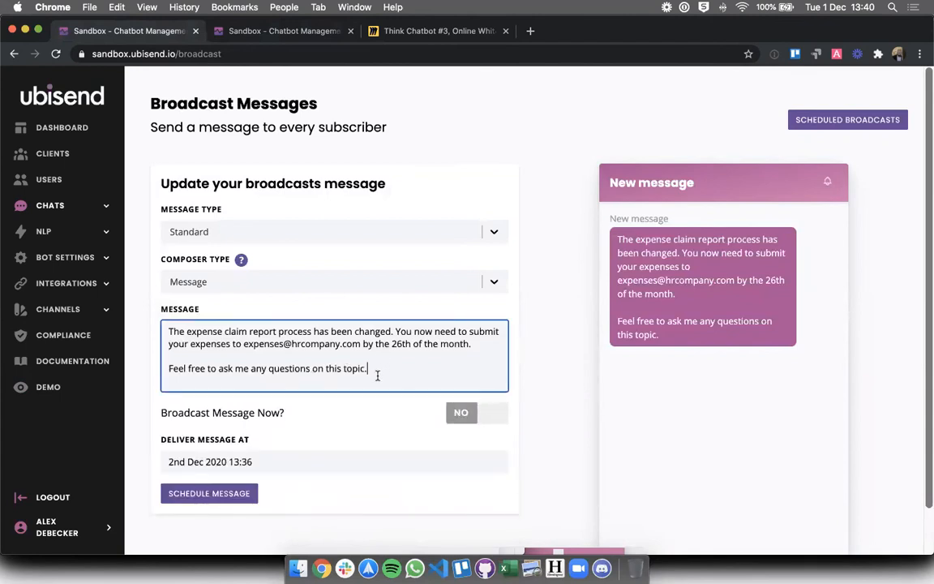
key(super+a)
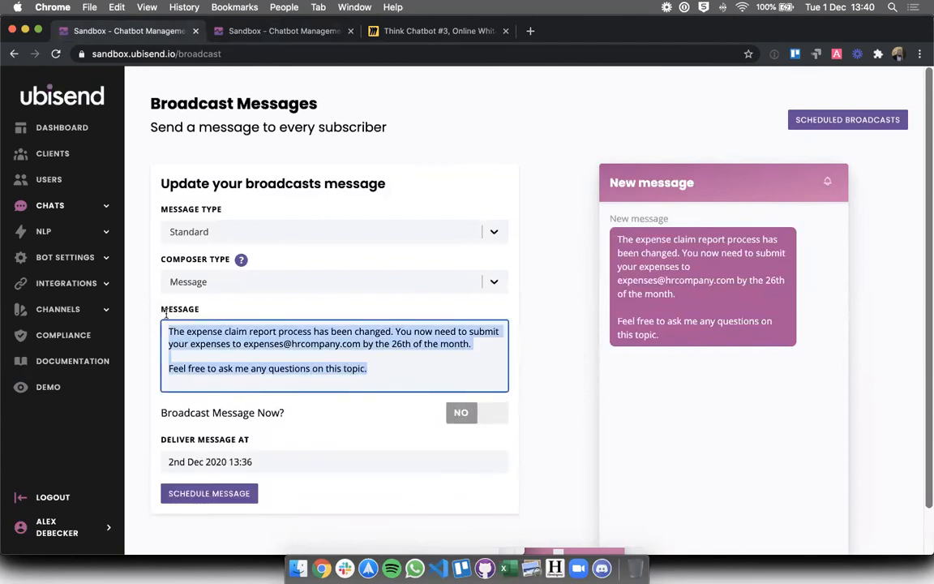
text(Reminder)
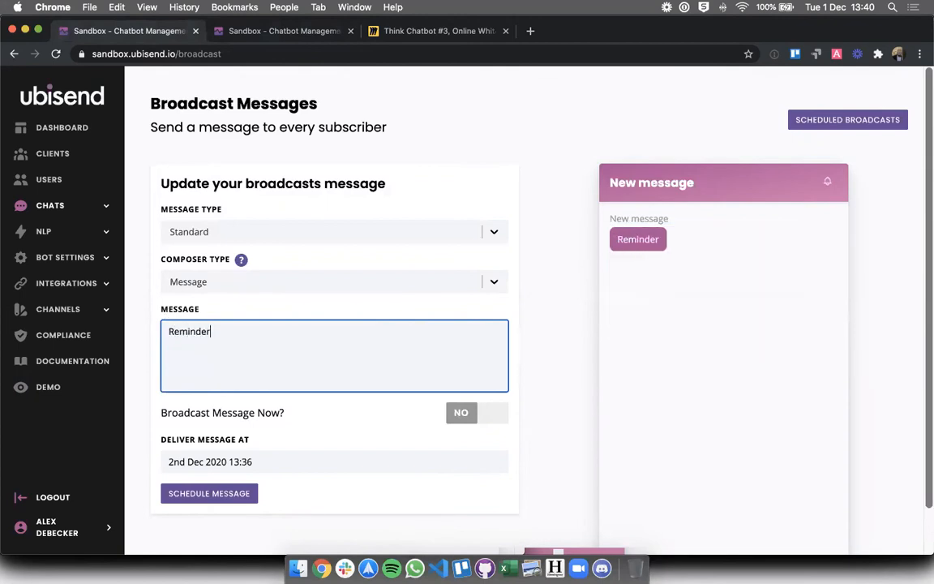
text(: please re)
key(BackSpace)
key(BackSpace)
text(schedu)
key(BackSpace)
key(BackSpace)
key(BackSpace)
key(BackSpace)
key(BackSpace)
key(BackSpace)
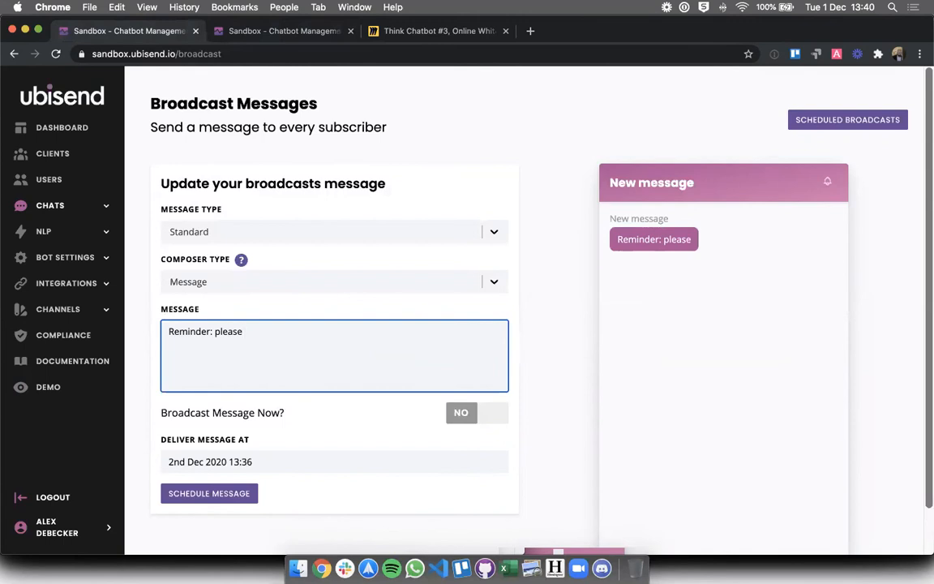
text(submit your expense)
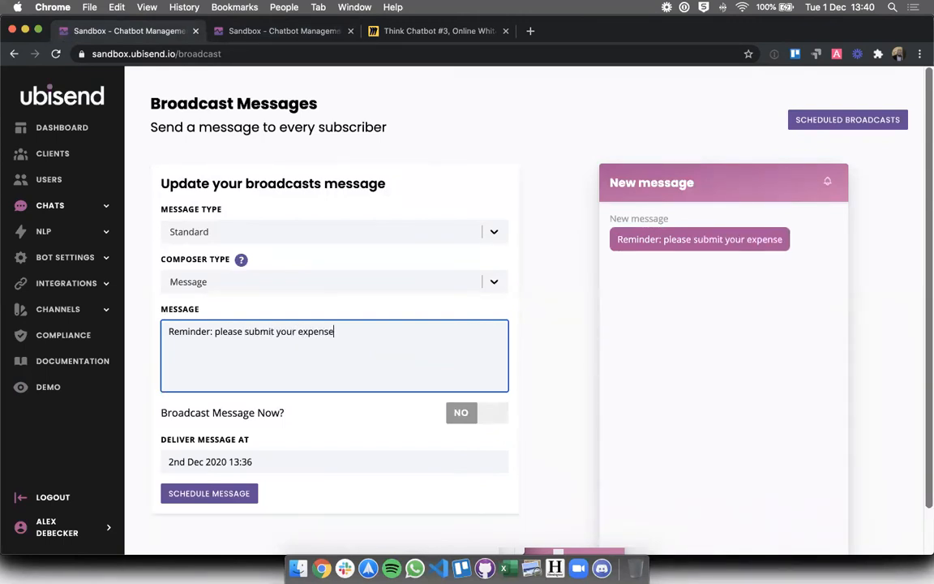
text(s by the 26th (in 3 day)
key(BackSpace)
text(ays).)
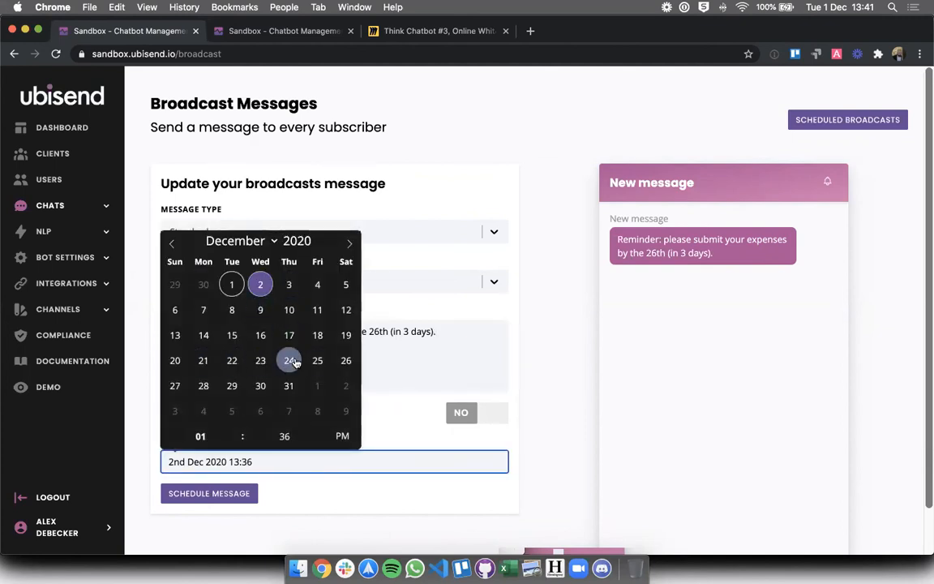
Schedule the reminder for 23 December 2020 and check it in the scheduled broadcasts list
click(260, 360)
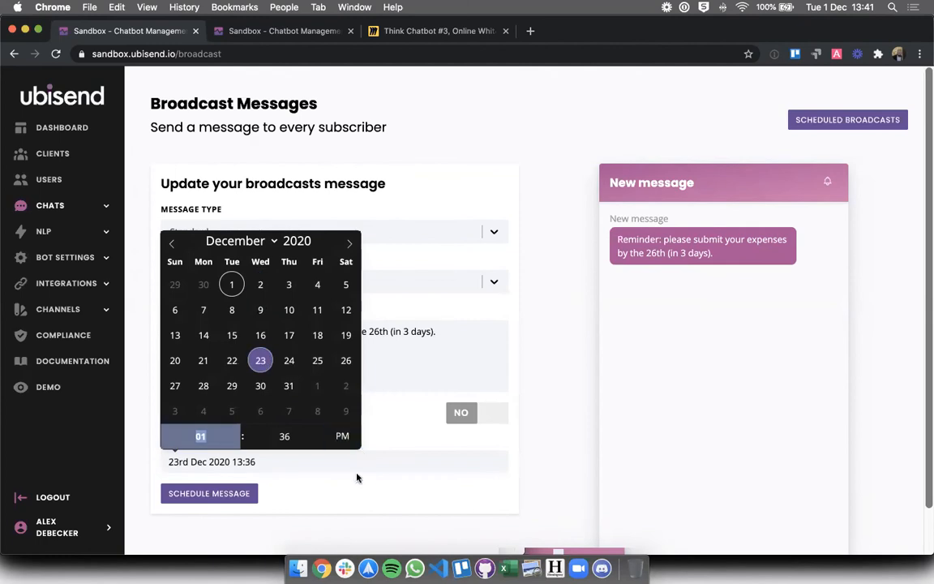
click(382, 477)
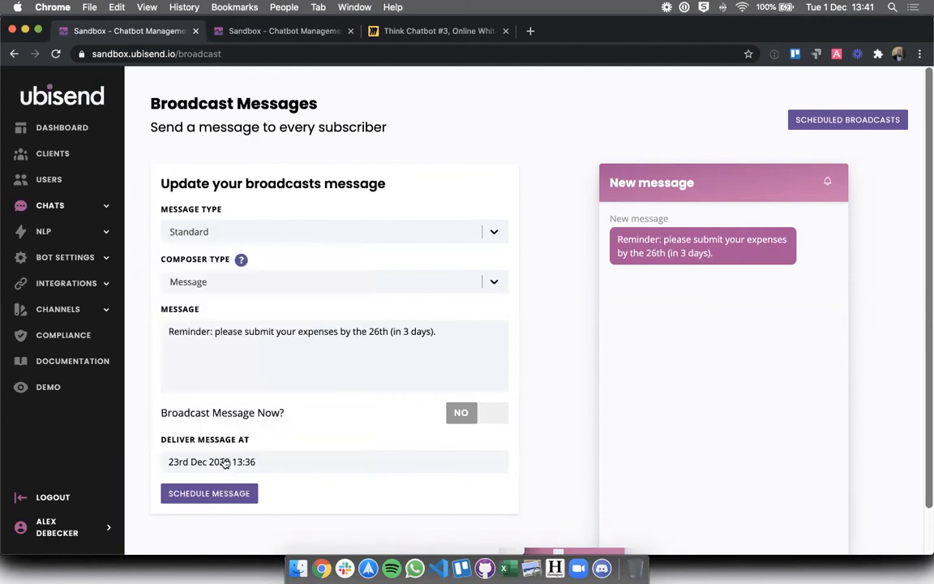
click(212, 493)
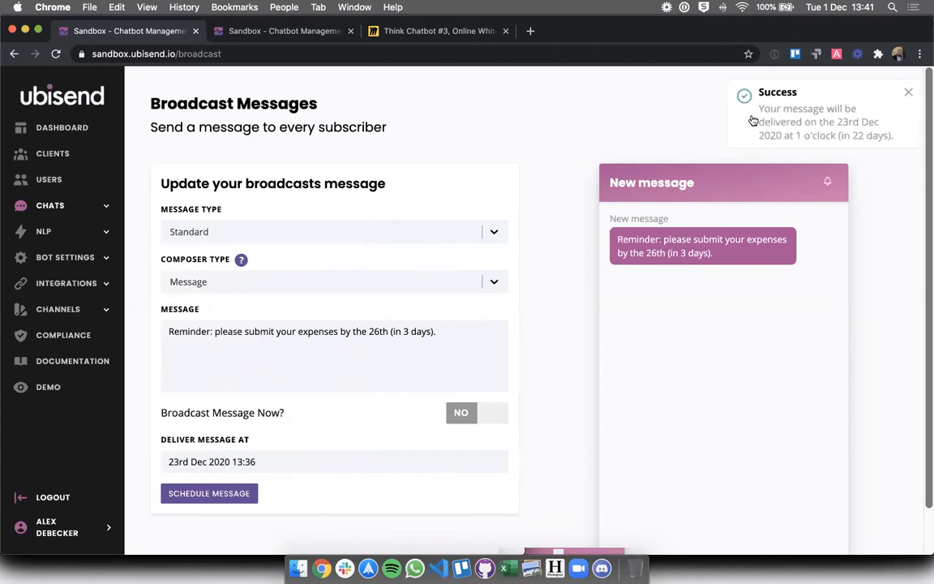
click(843, 122)
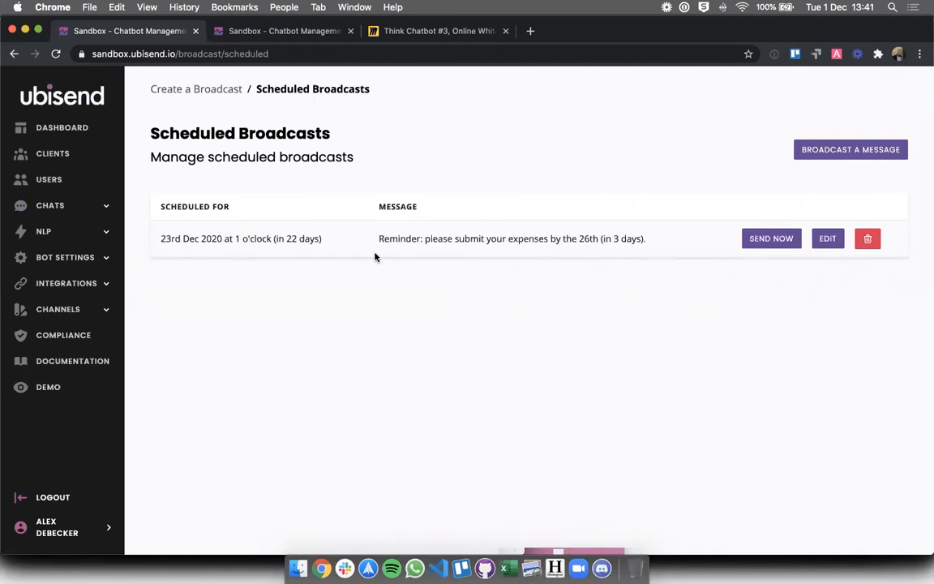
click(208, 92)
Type the broadcast 'Reminder, the expense claim process has changed. Please submit by tomorrow.'
click(247, 328)
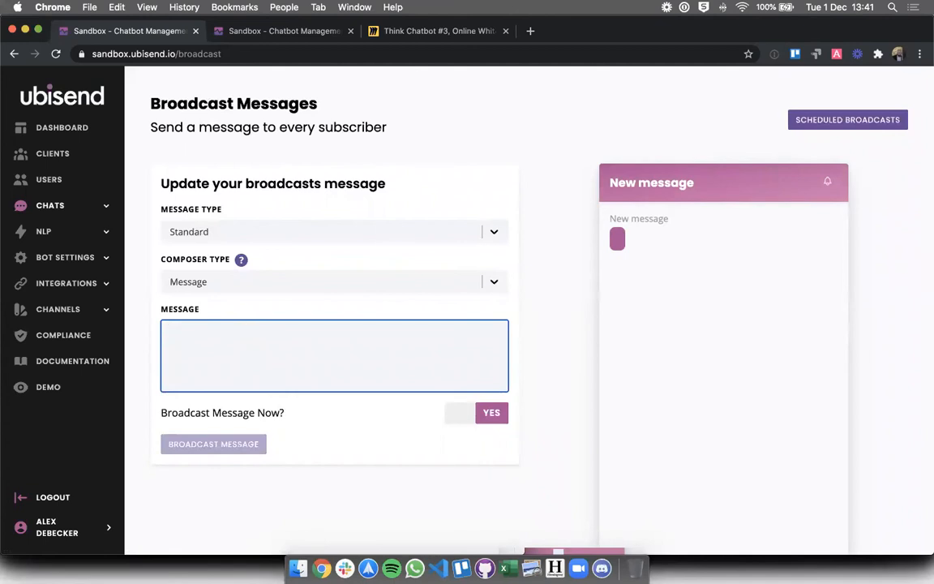
text(Reminder, the expense c)
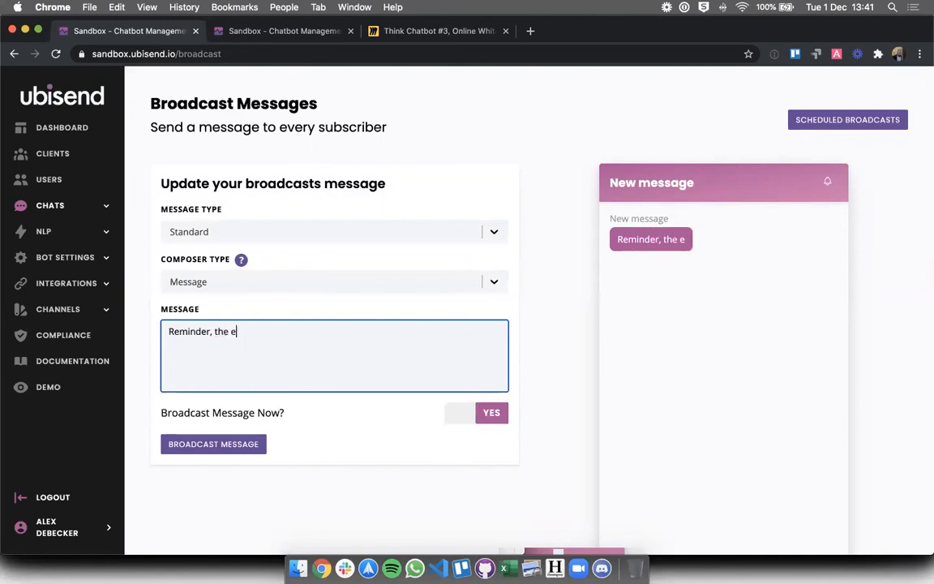
key(BackSpace)
text(nse claim )
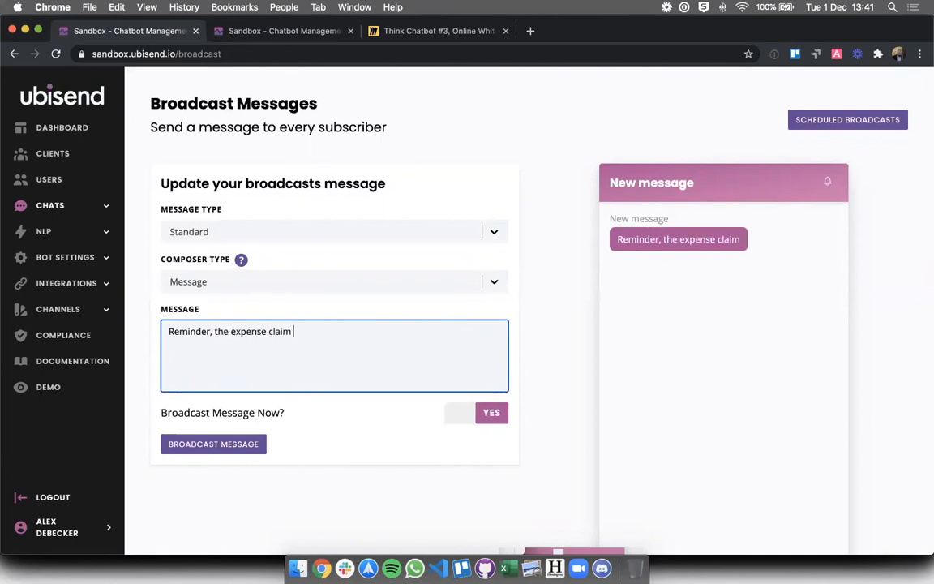
text(process has changed. )
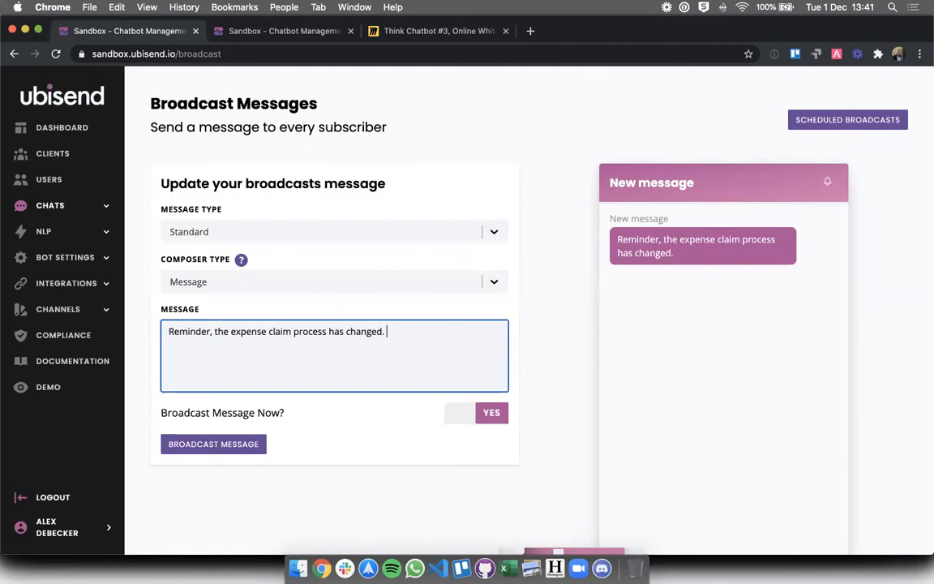
text(Please submit by tomorrow.)
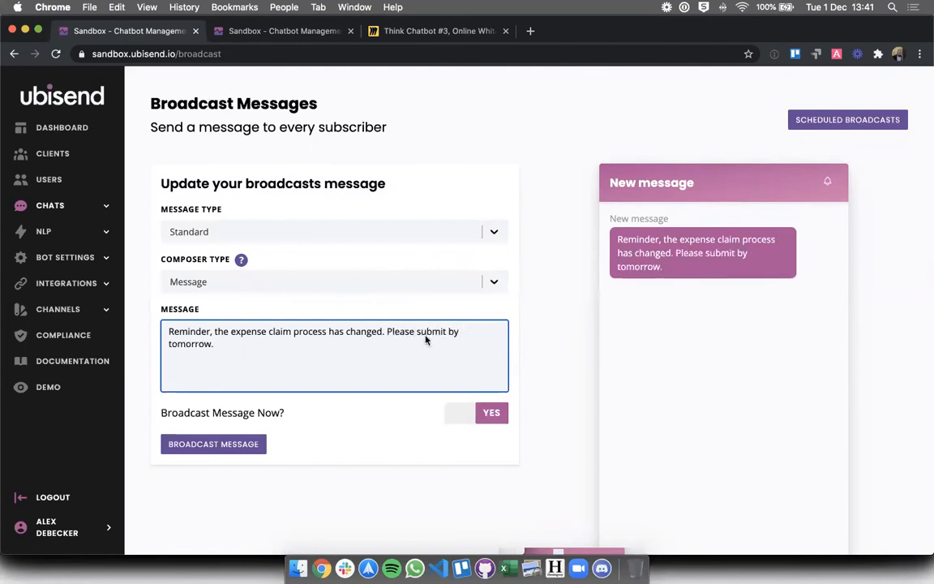
Set the broadcast for scheduled delivery on 25 January 2021 at 13:41
click(475, 411)
click(235, 442)
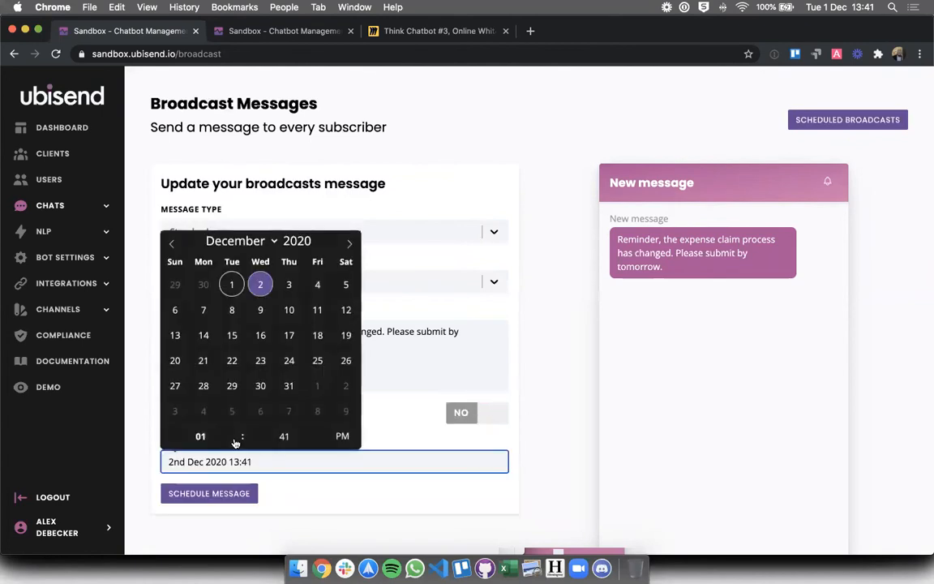
click(272, 240)
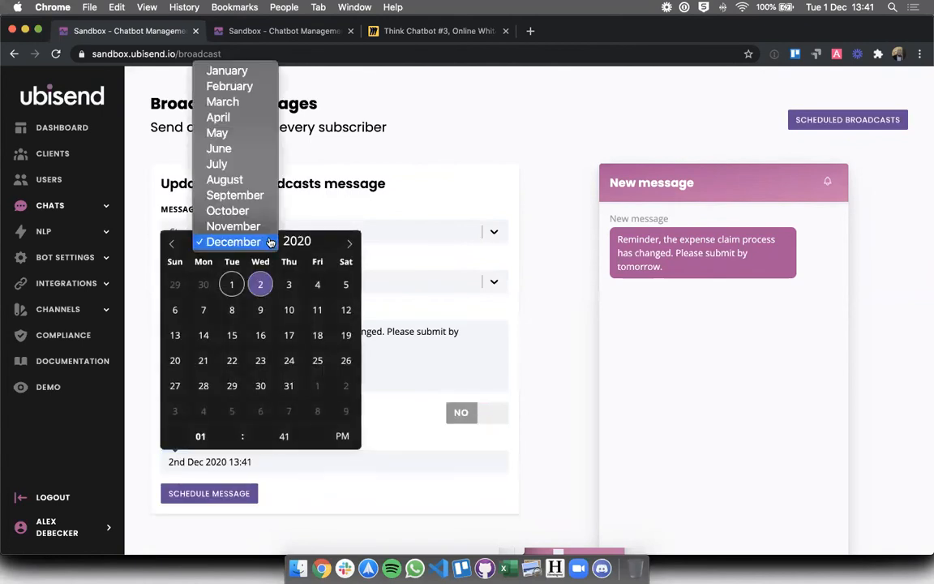
click(349, 247)
click(349, 244)
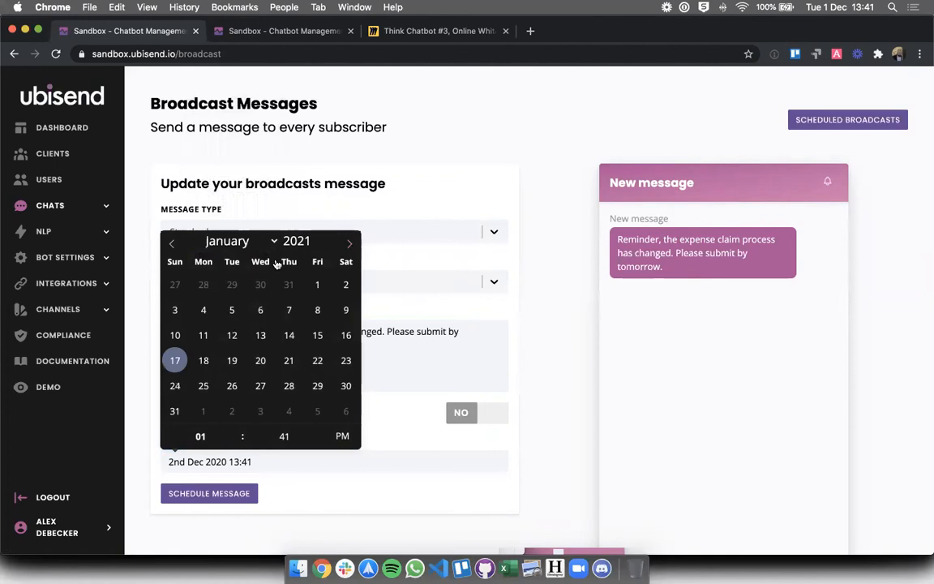
click(197, 386)
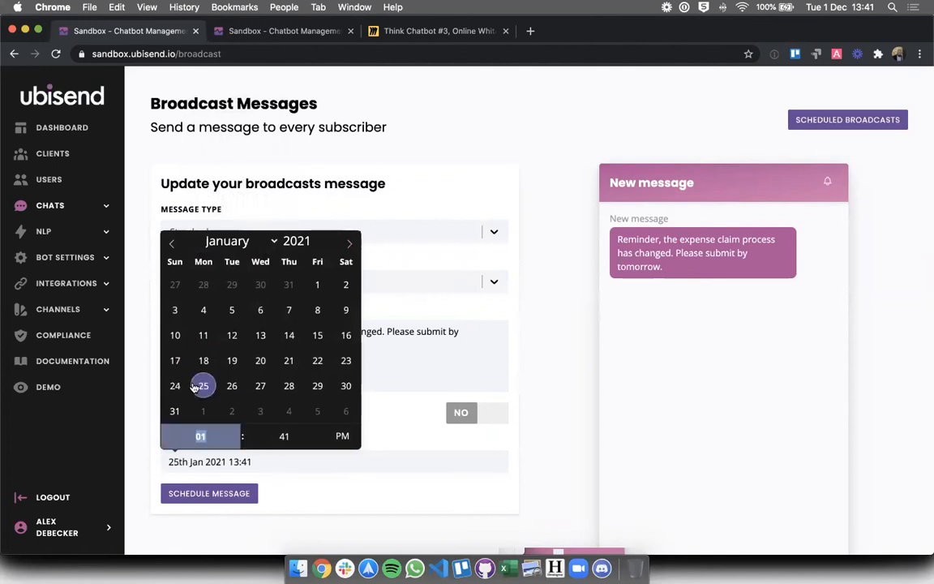
click(327, 496)
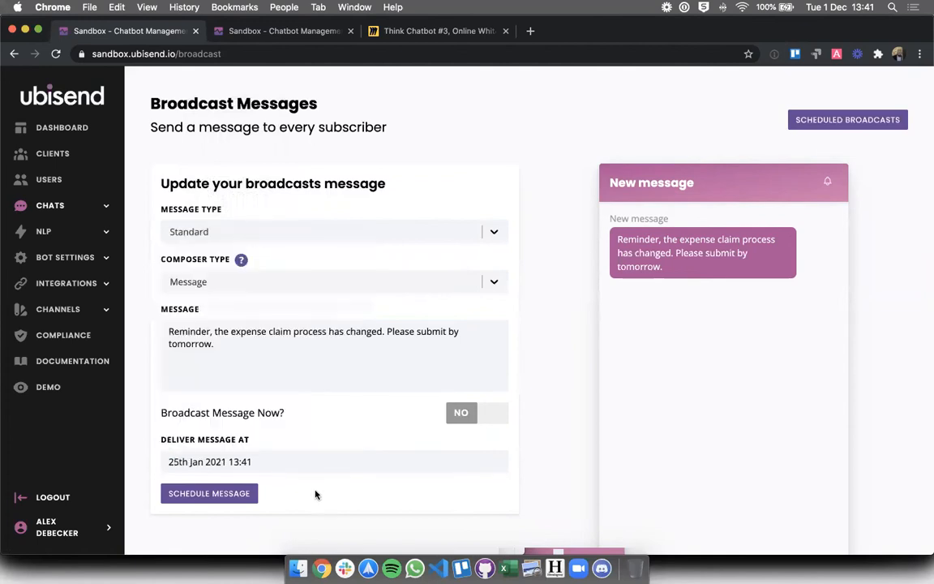
Schedule the 'process has changed' expense claim reminder for 25th Jan 2021
click(246, 494)
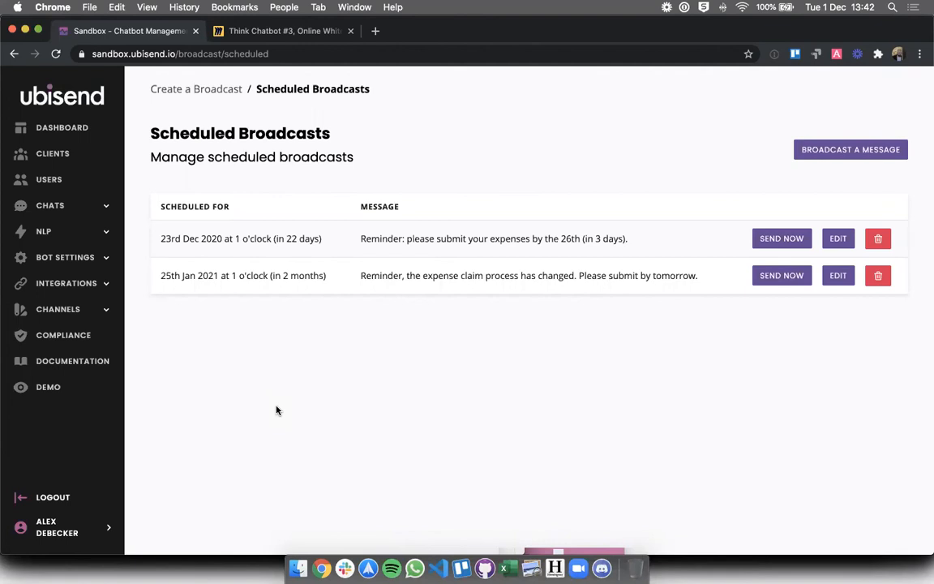
Open the empty Notifications page under Chats, glance at the embedded chatbot, and start a notification
click(52, 209)
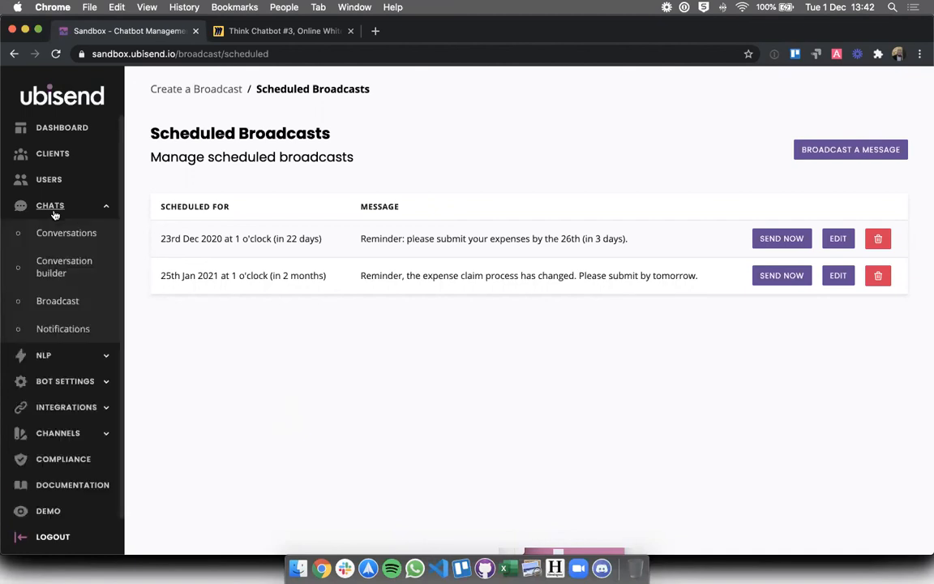
click(72, 331)
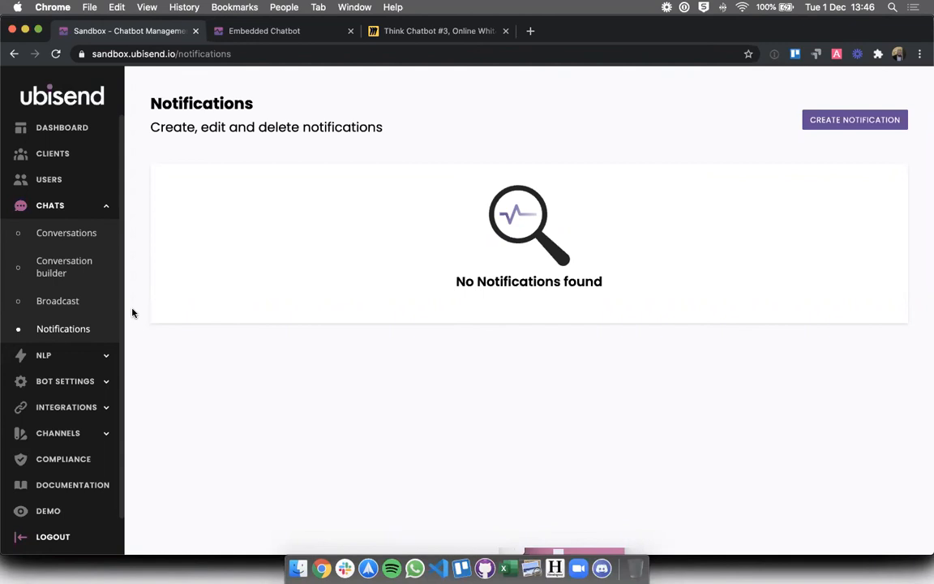
click(235, 30)
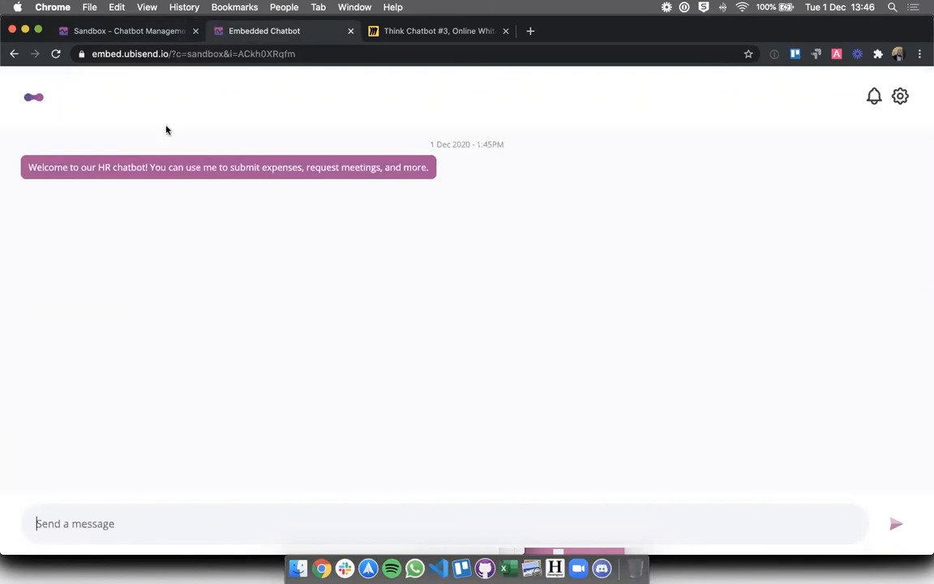
click(102, 33)
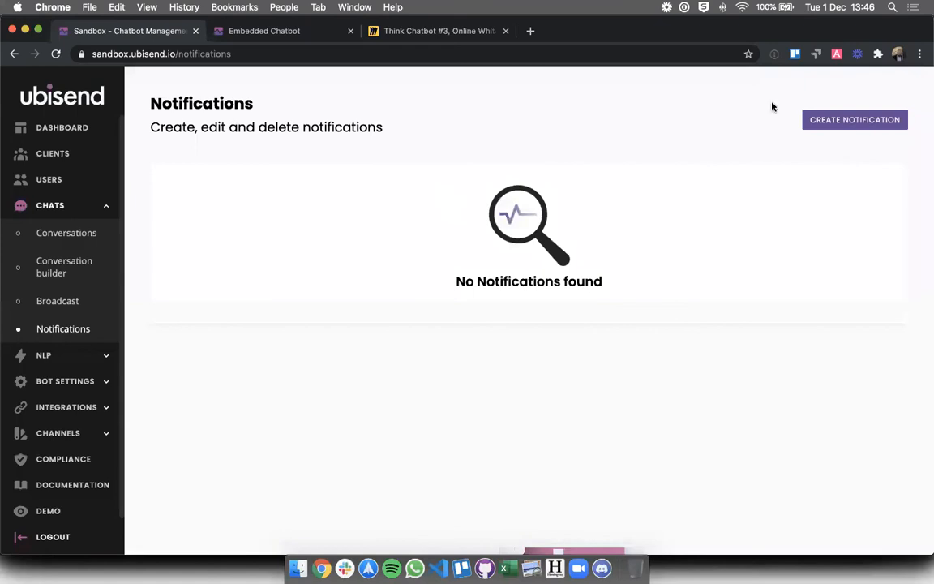
click(855, 120)
Create a notification reading 'Reminder: you need to submit your expenses by the 26th.' with no link
click(299, 261)
text(R)
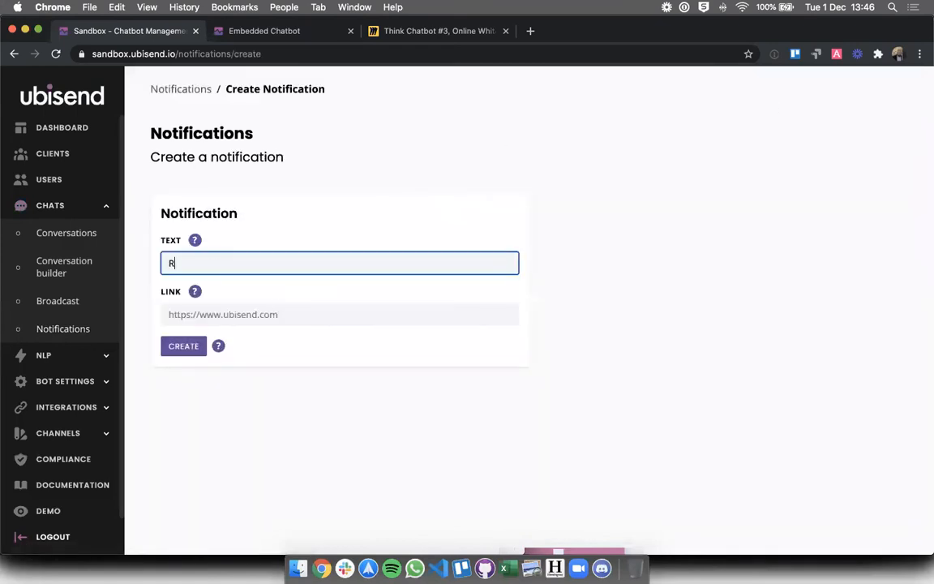
text(eminder: you need to submit your expen)
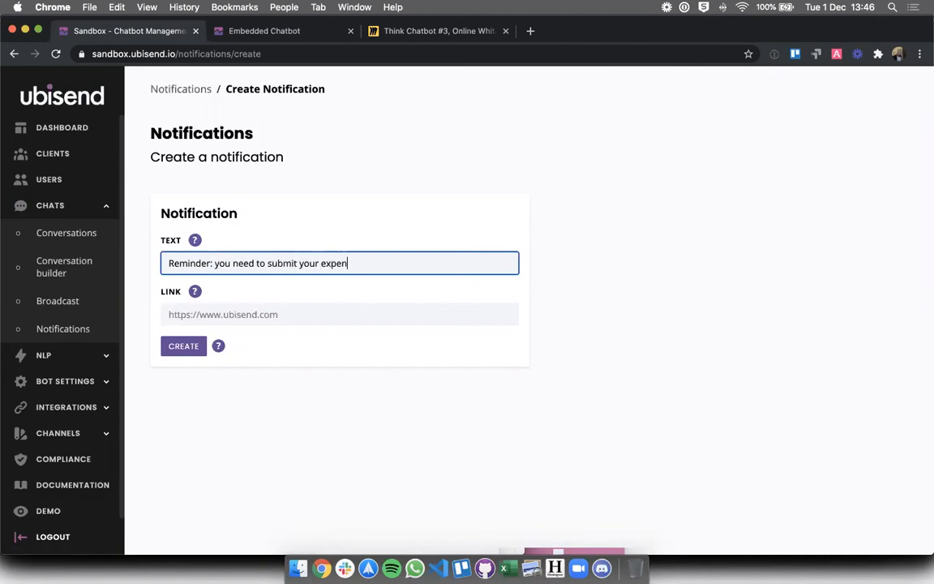
text(ses by the 26th.)
click(243, 315)
click(282, 362)
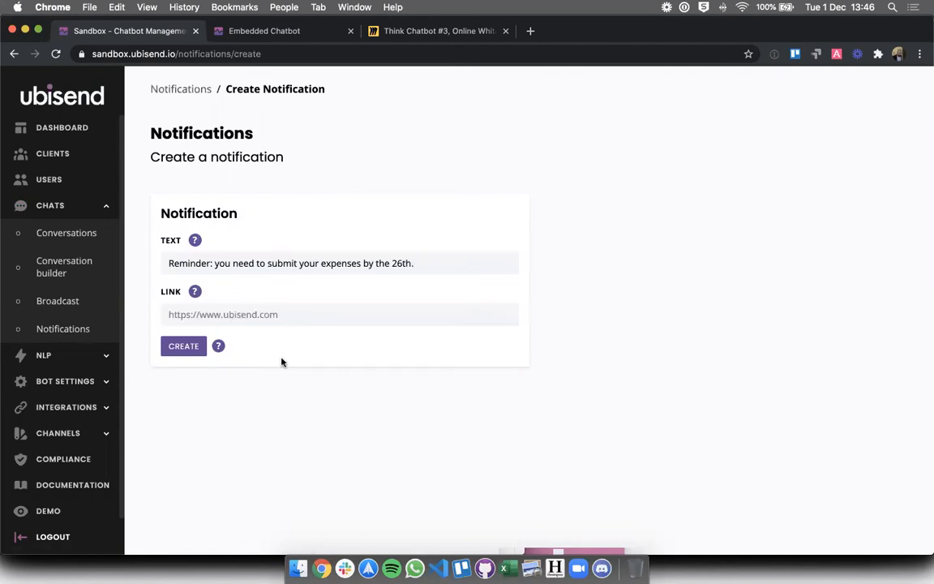
click(177, 355)
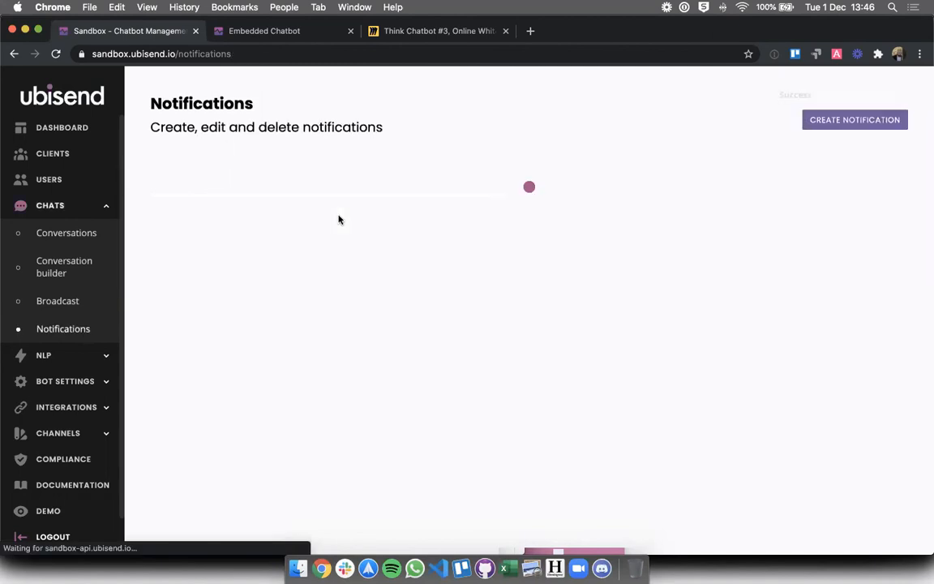
click(235, 32)
click(875, 102)
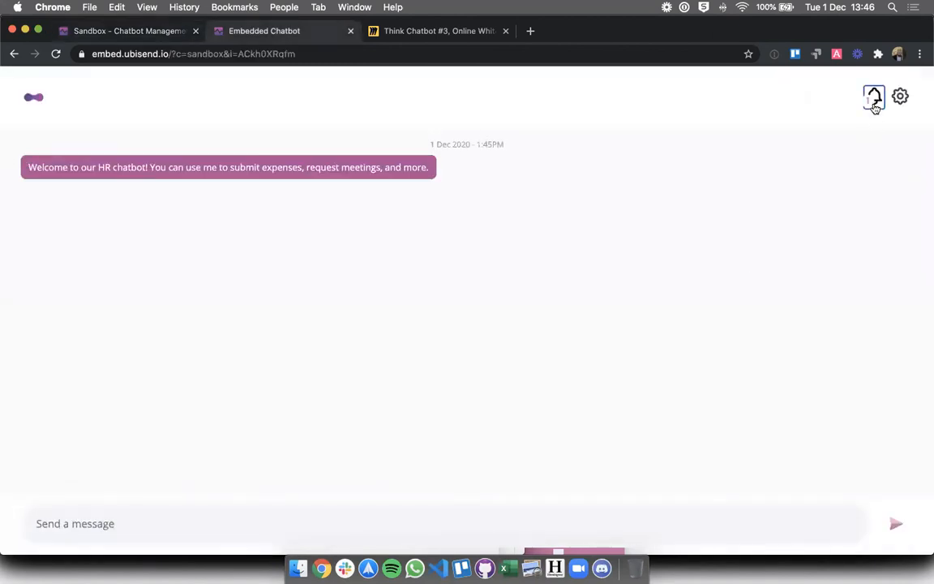
click(875, 99)
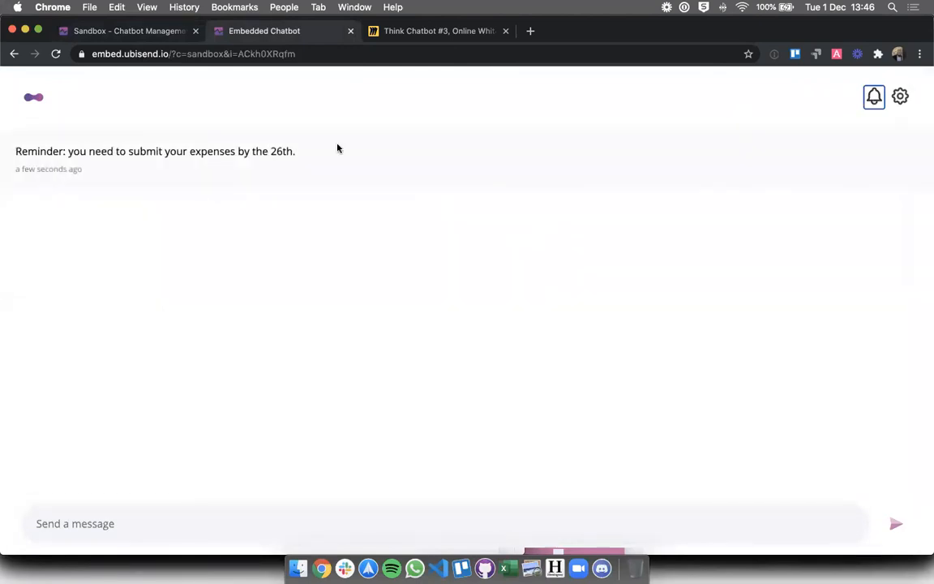
triple_click(280, 151)
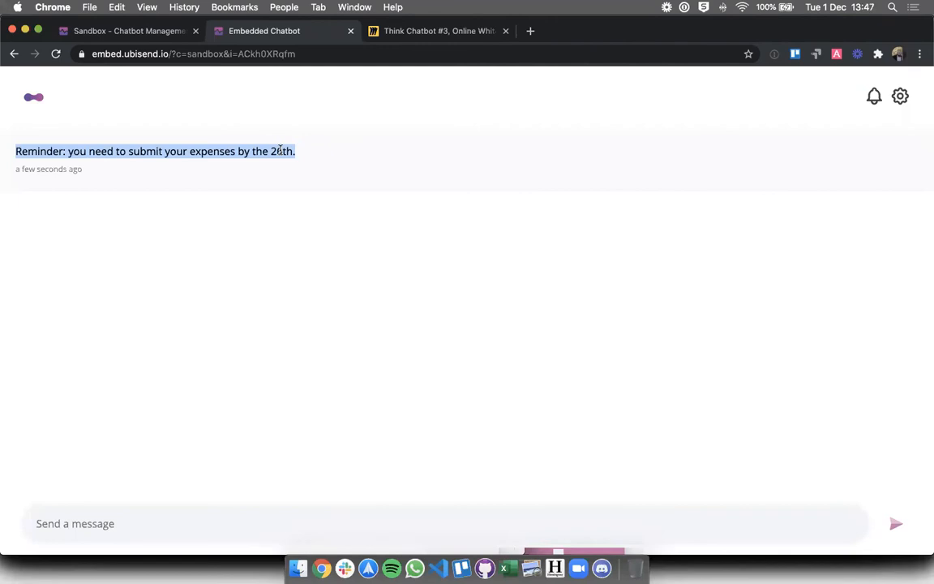
click(173, 37)
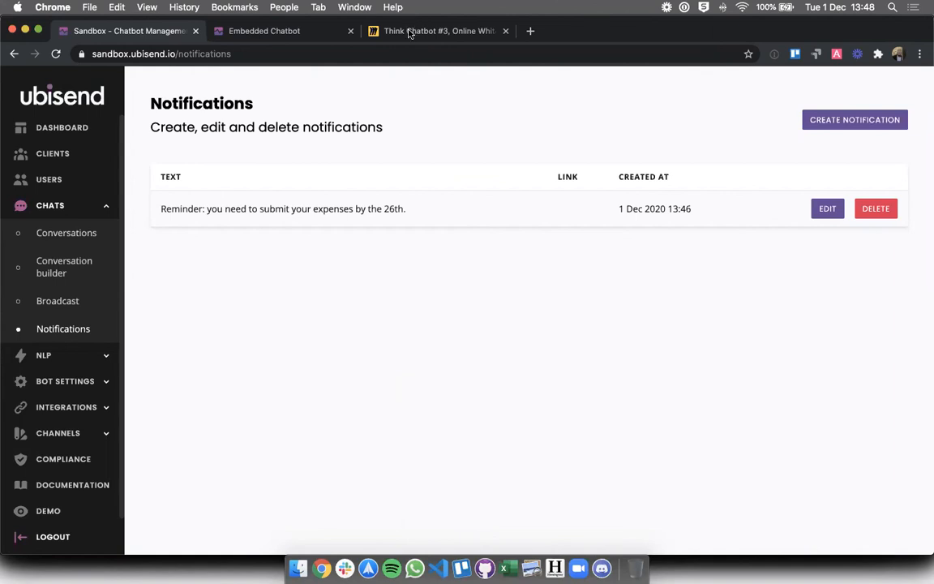
click(374, 31)
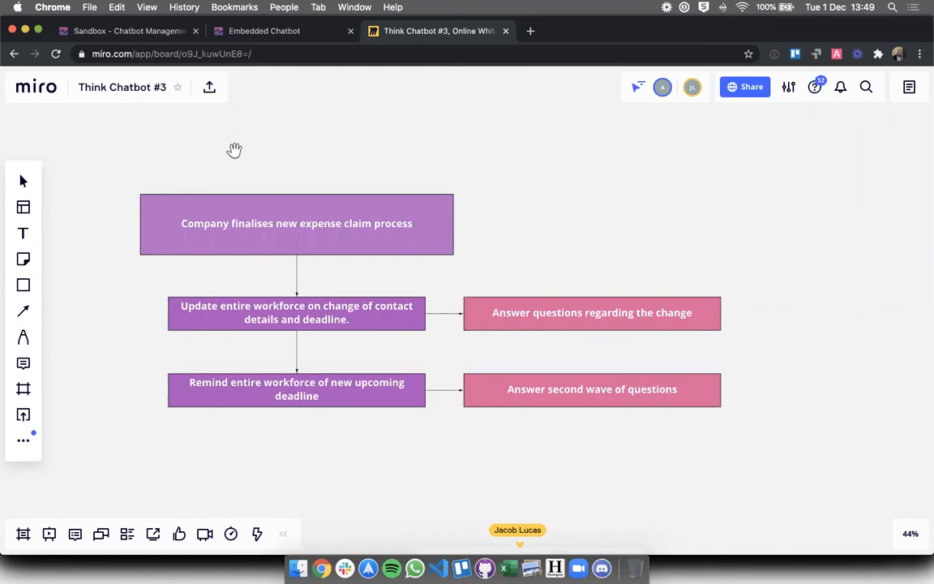
click(130, 31)
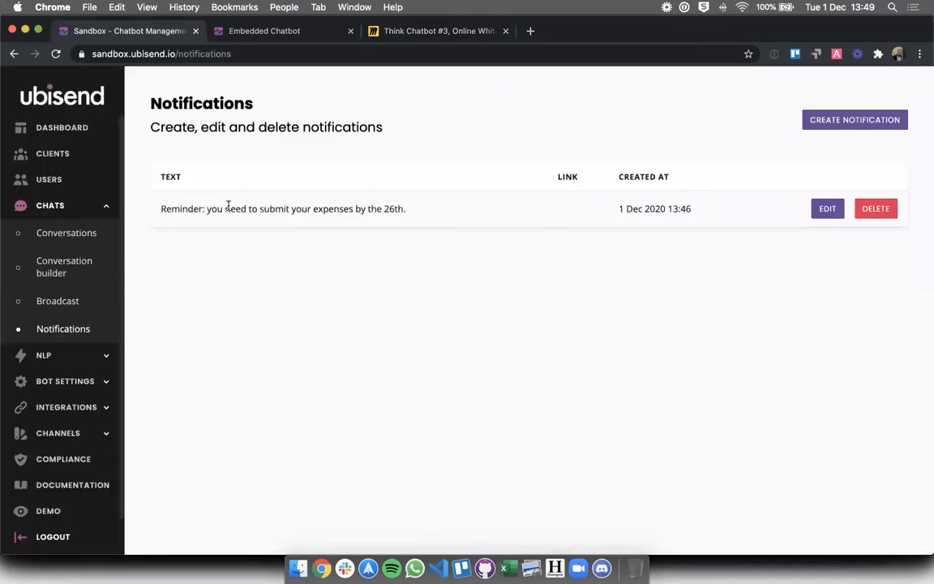